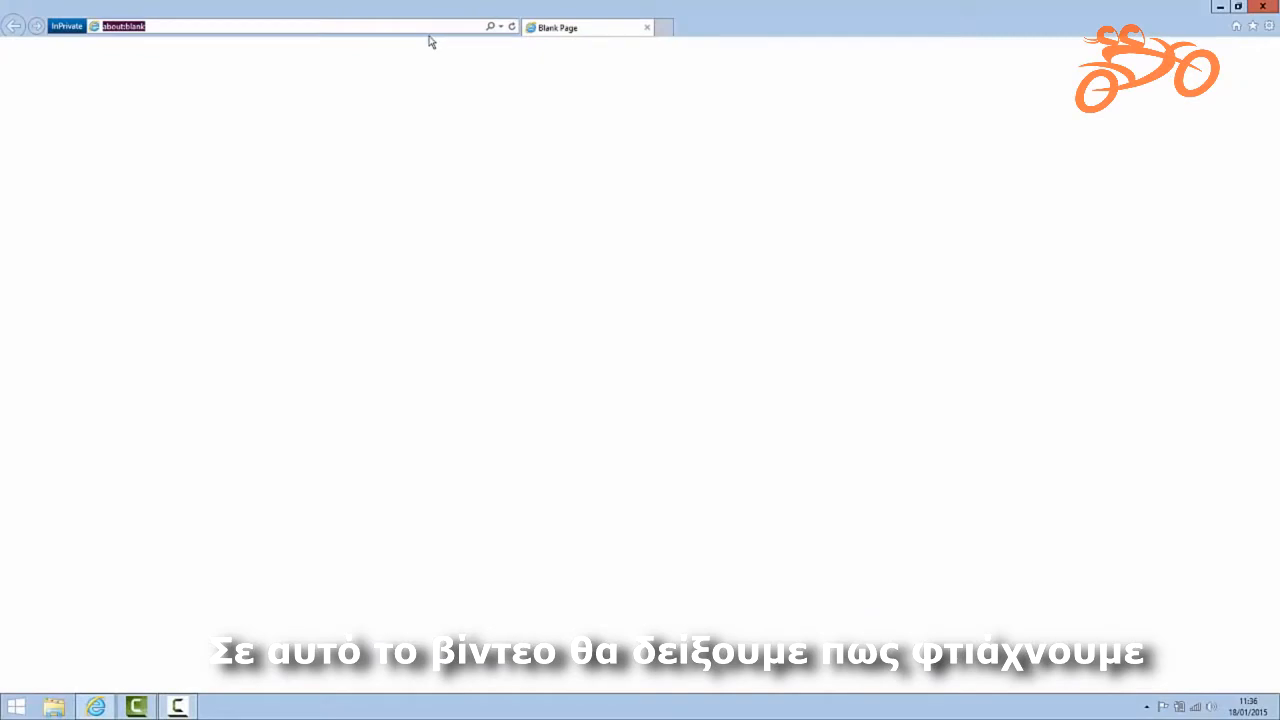
Open google.com/maps and accept the cookie notice.
type("oogle.com/maps")
key("Return")
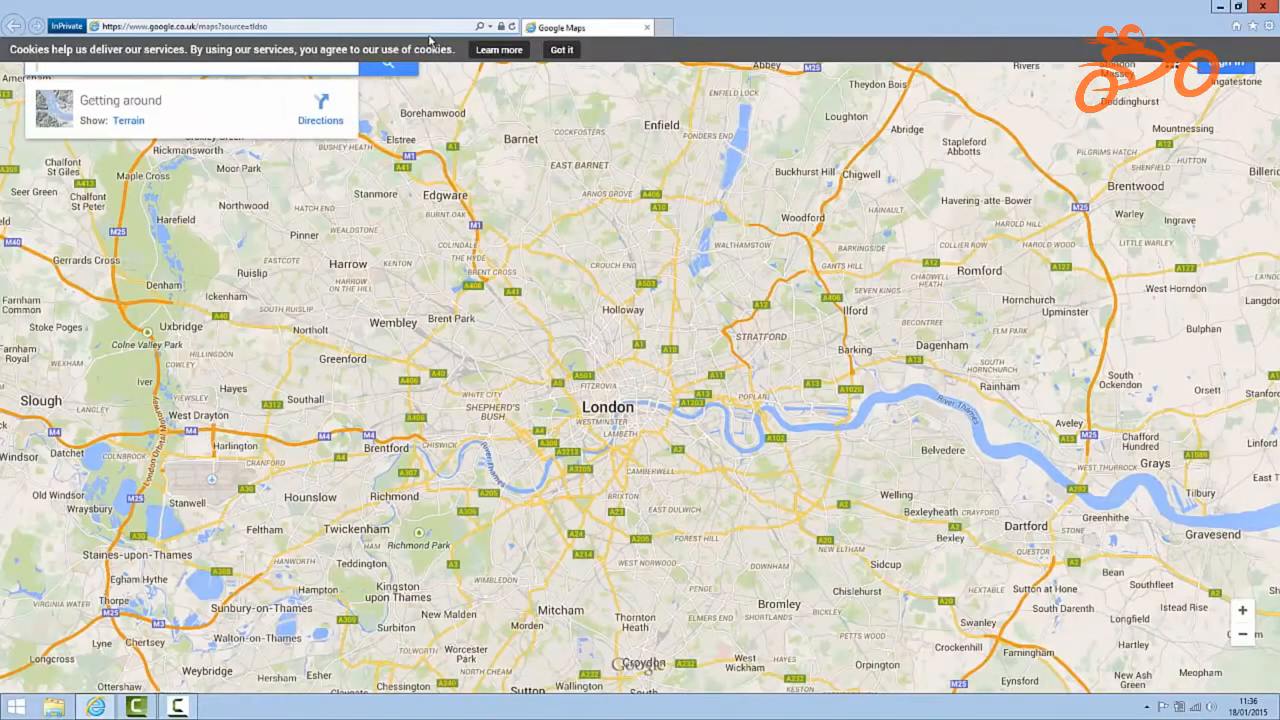
left_click(560, 50)
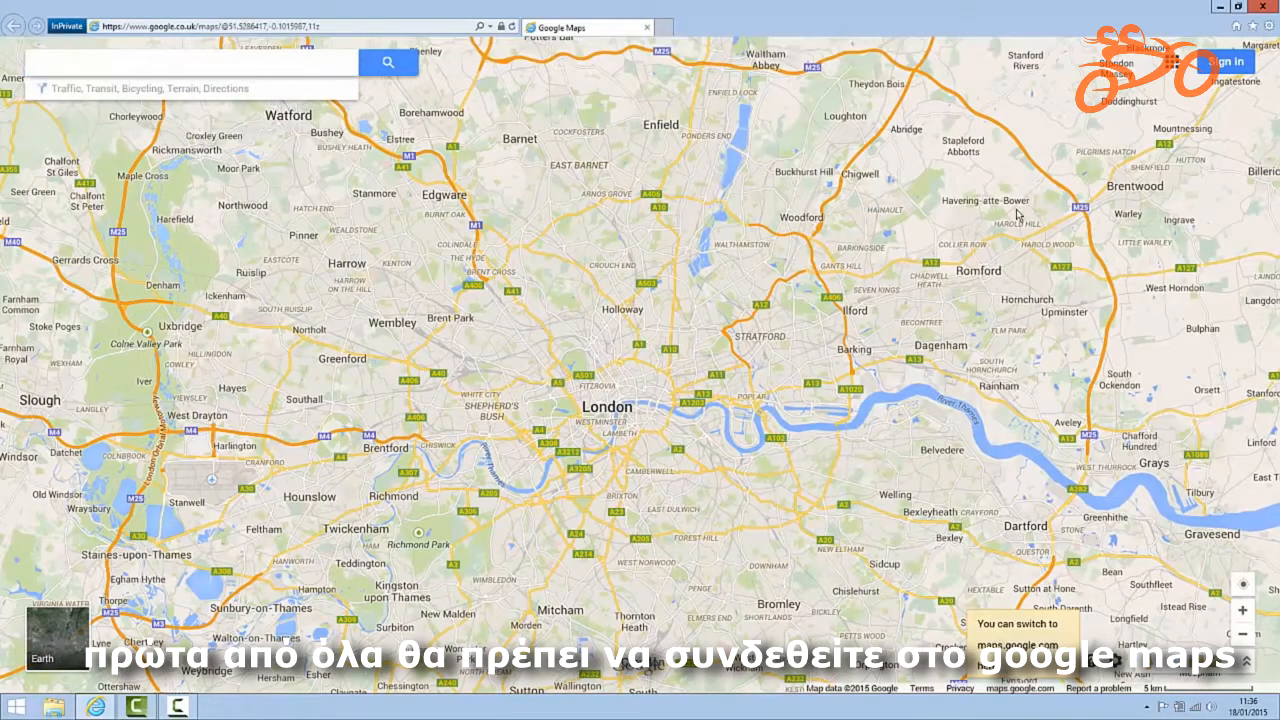
Sign in to Google Maps with the Google account and create a new custom map under My maps.
left_click(1222, 66)
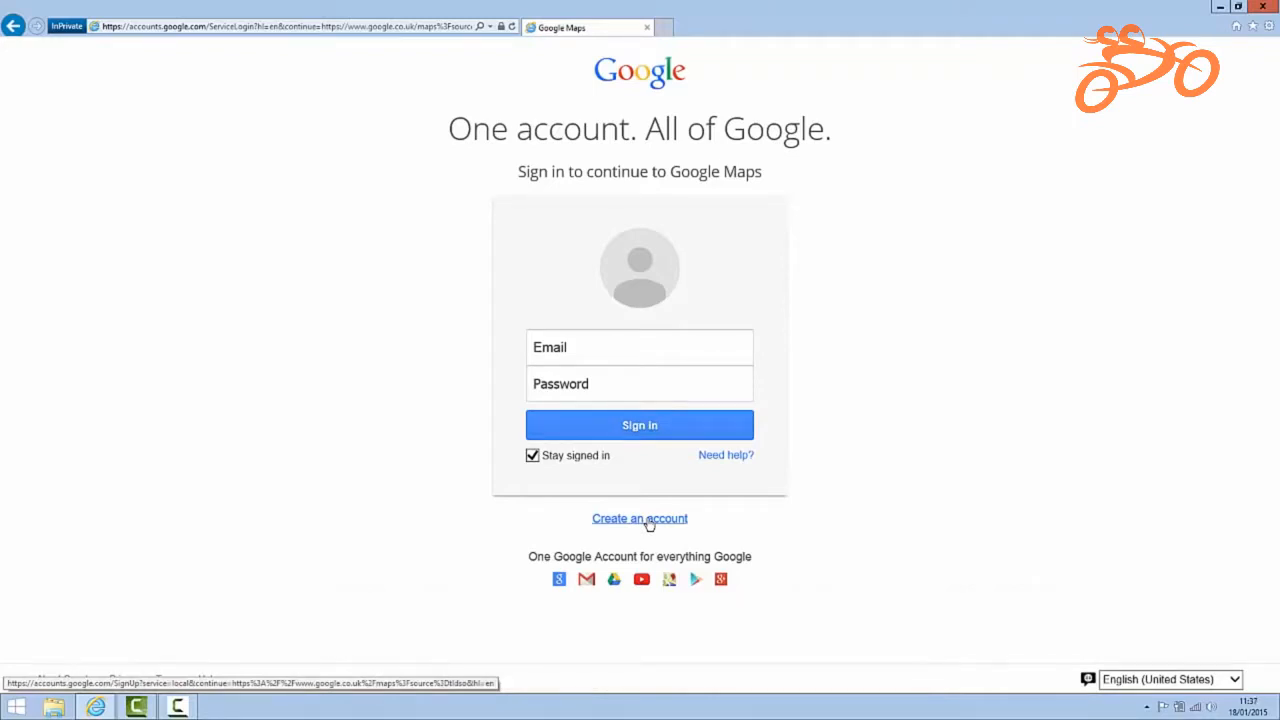
left_click(586, 350)
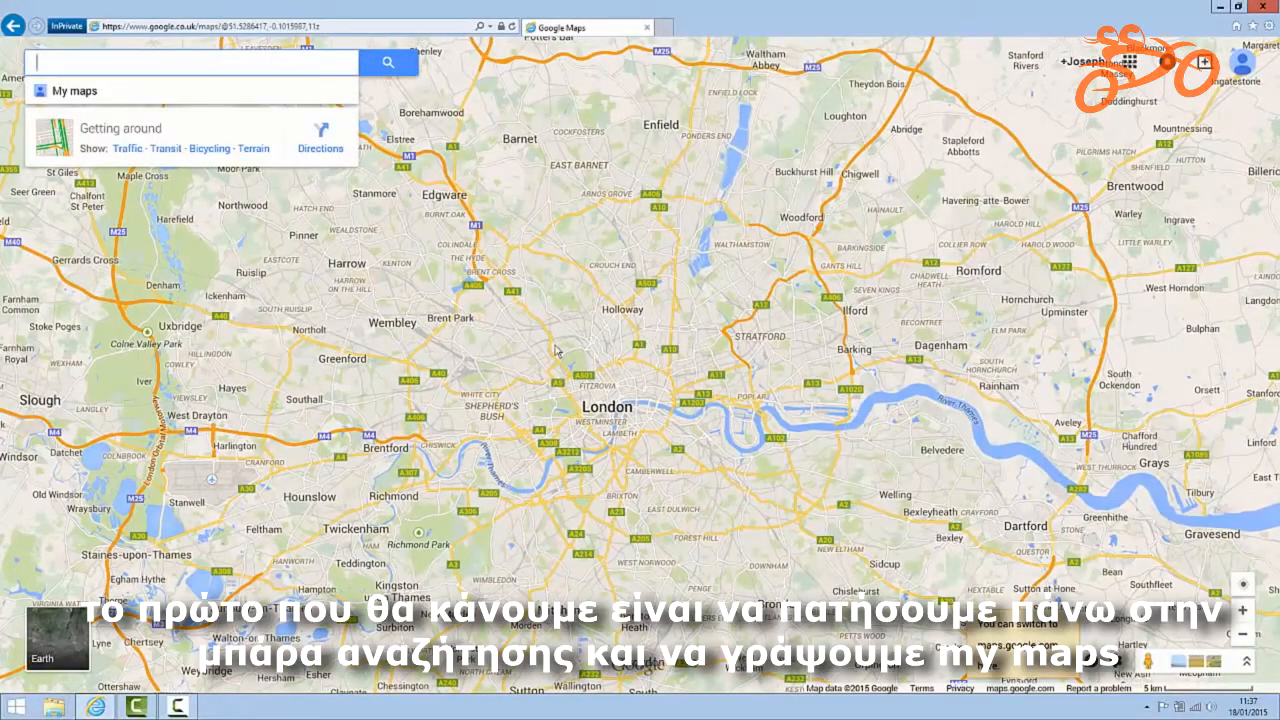
left_click(80, 92)
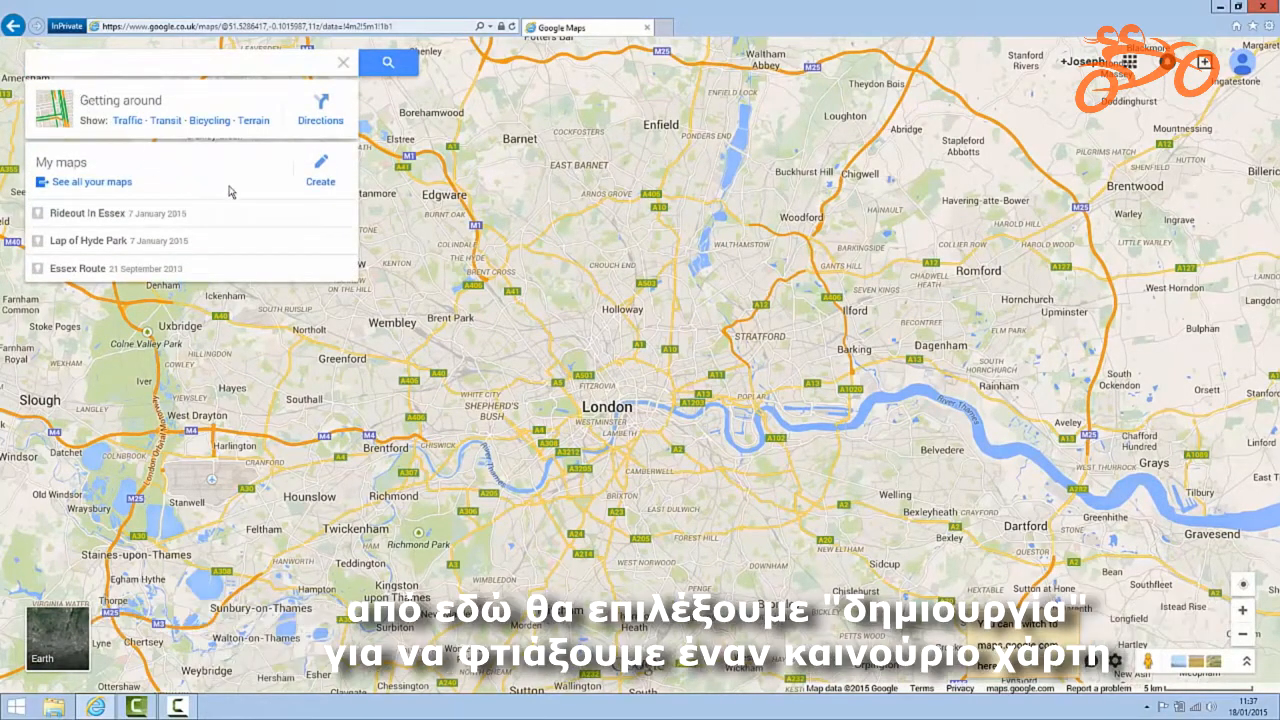
left_click(319, 173)
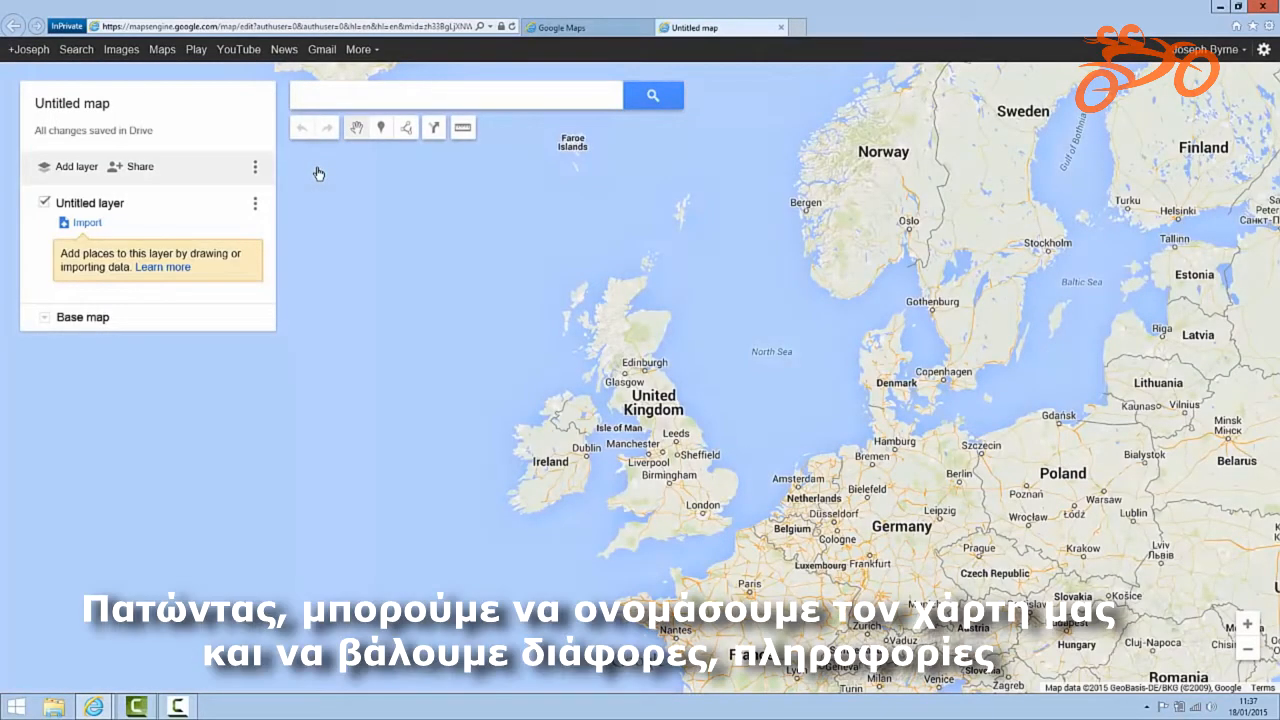
Title the new map "Lap of Hyde Park for Garmin Demo".
left_click(90, 108)
type("Lap of Hyde Park for Garmin Demo")
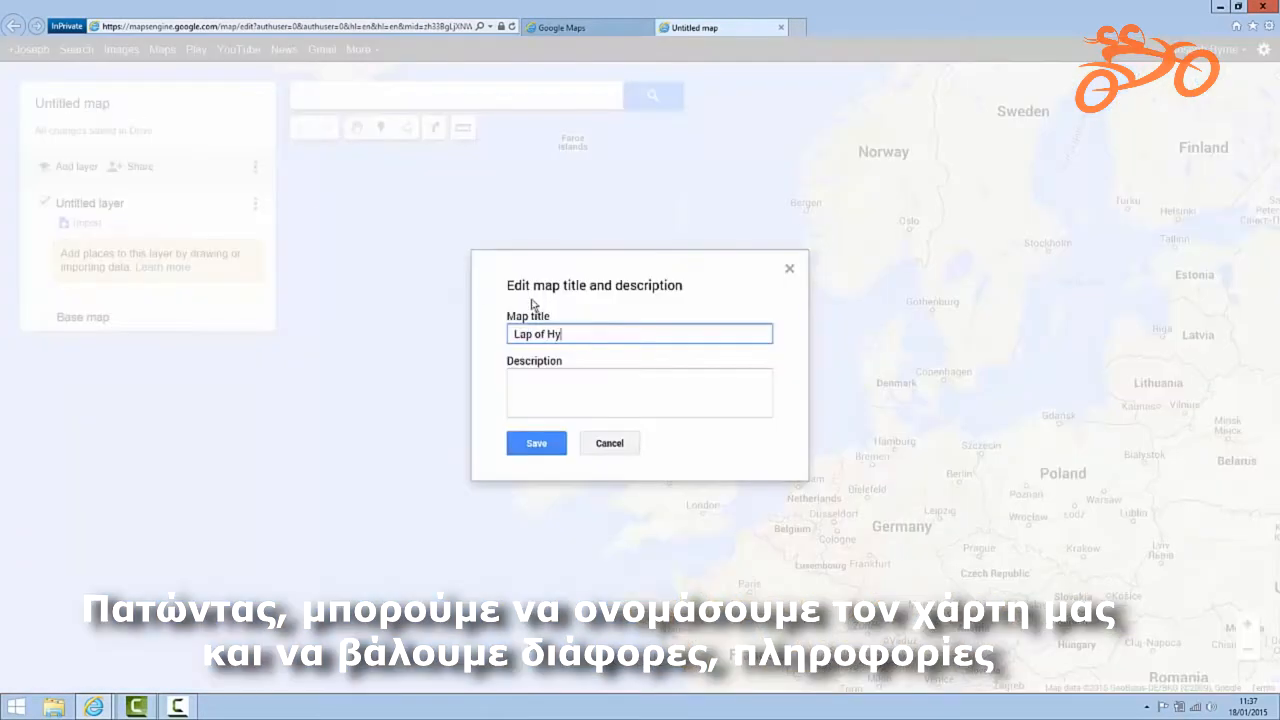
Set the description to "This route is a short loop of Hyde Park in London to demonstrate how to navigate a Google maps route on a Garmin device.".
key("Tab")
type("This route is a short loop of Hyde")
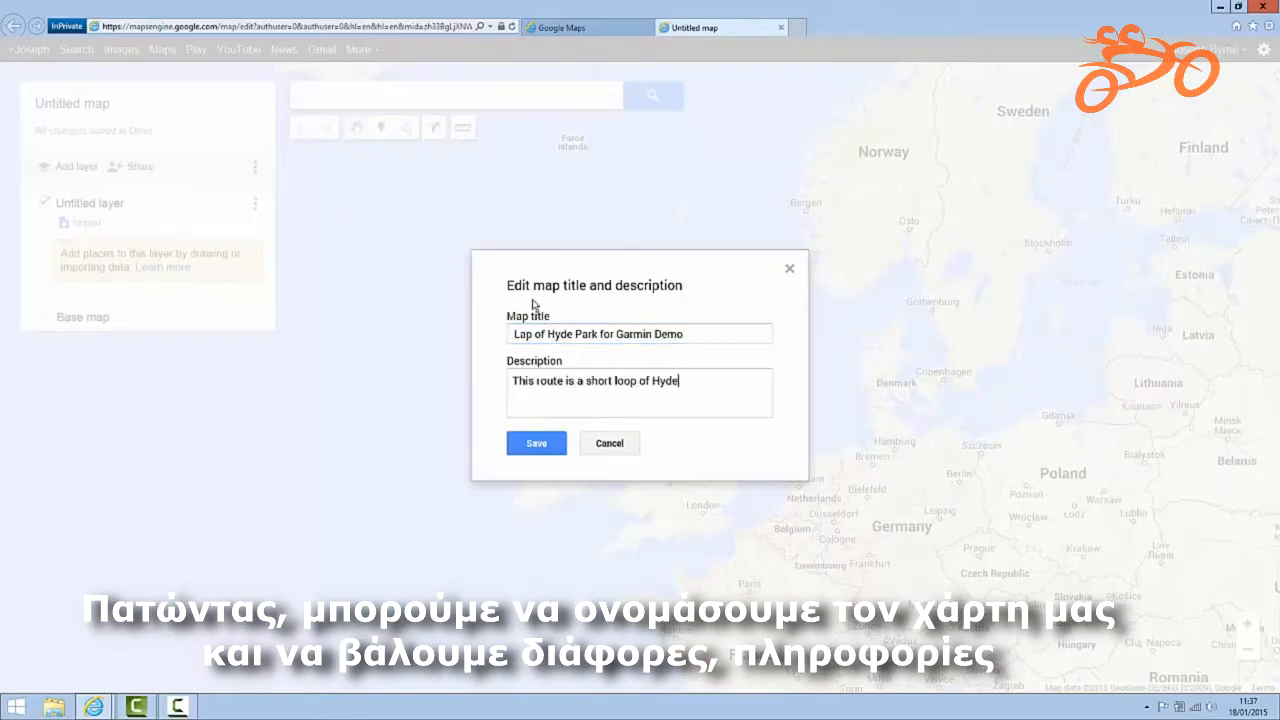
type(" Park in London to demonstrate how to navigate a Google maps route on a Garmin device.")
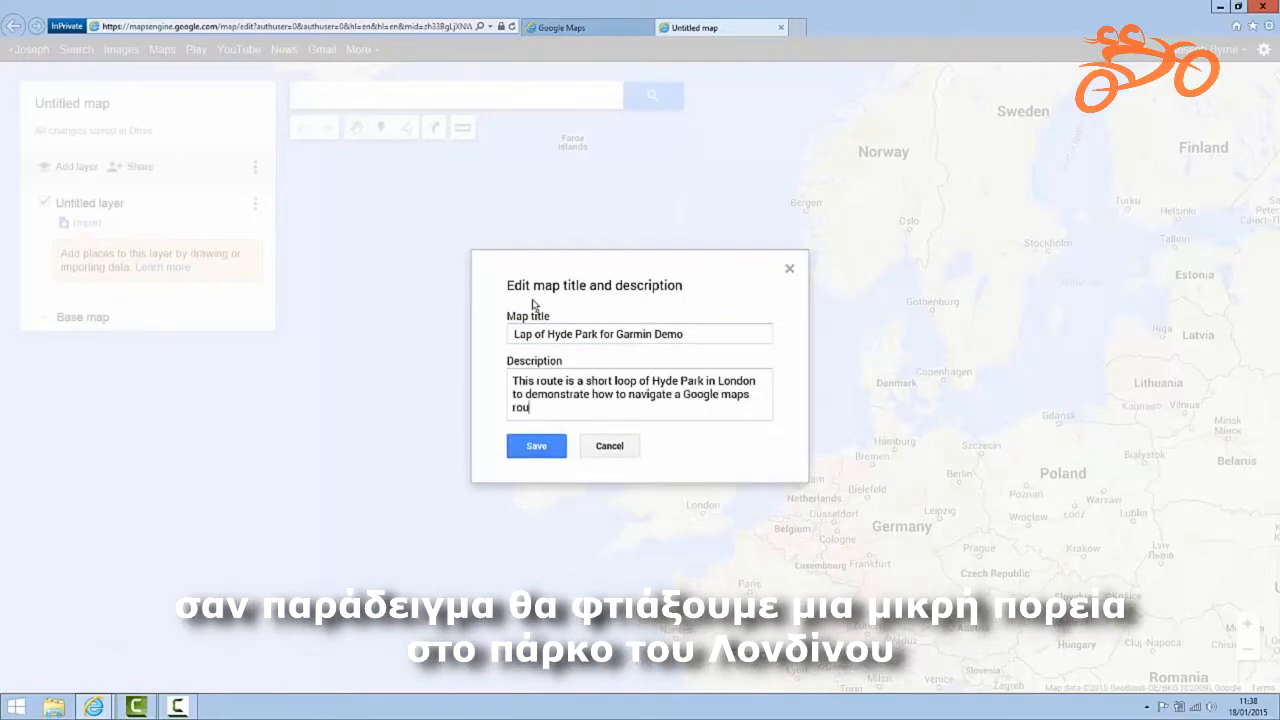
left_click(536, 443)
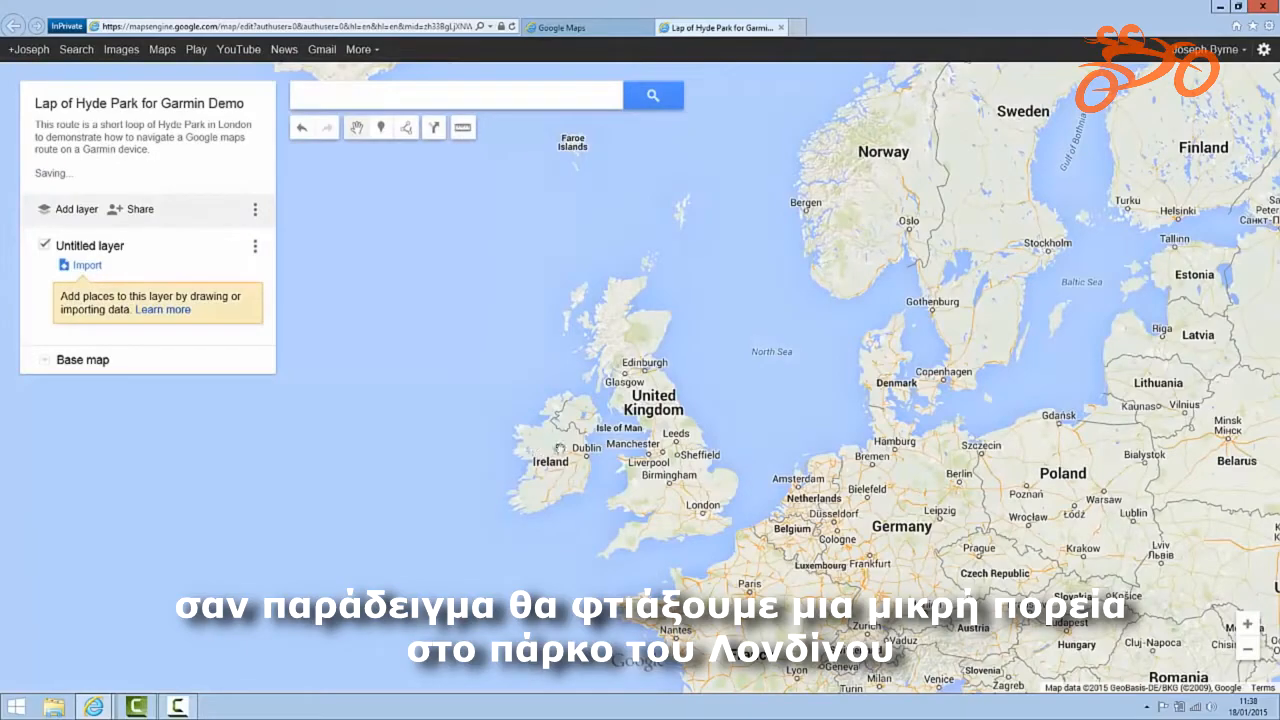
Add a driving route around Hyde Park, starting on Queen's Gate with points on Kensington Road, at Knightsbridge and on Park Lane.
scroll(705, 510, "up", 3)
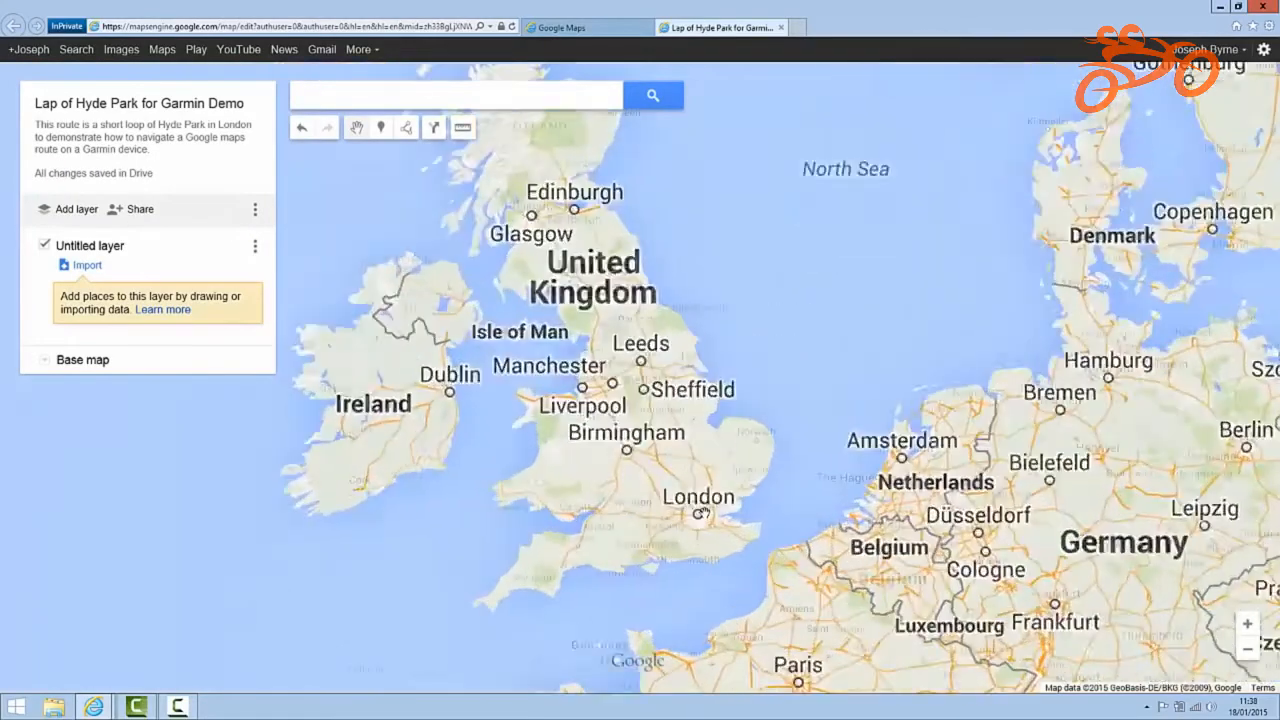
scroll(634, 537, "up", 2)
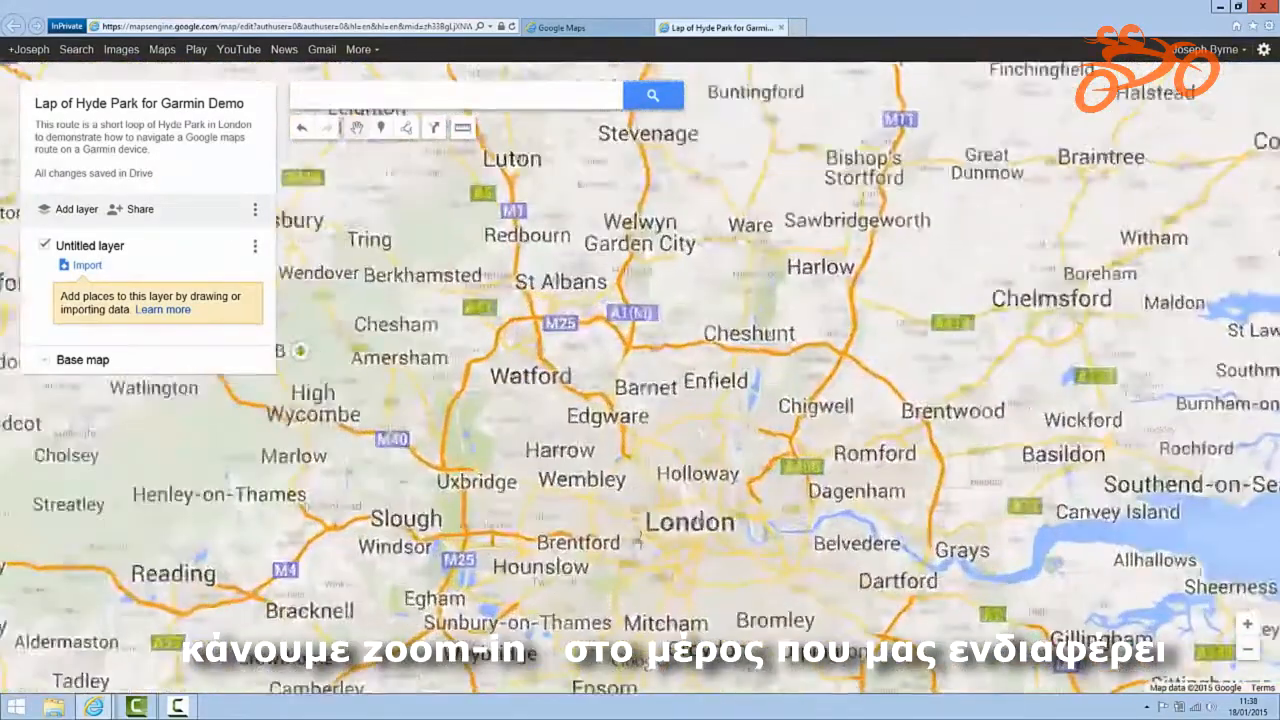
scroll(666, 521, "up", 3)
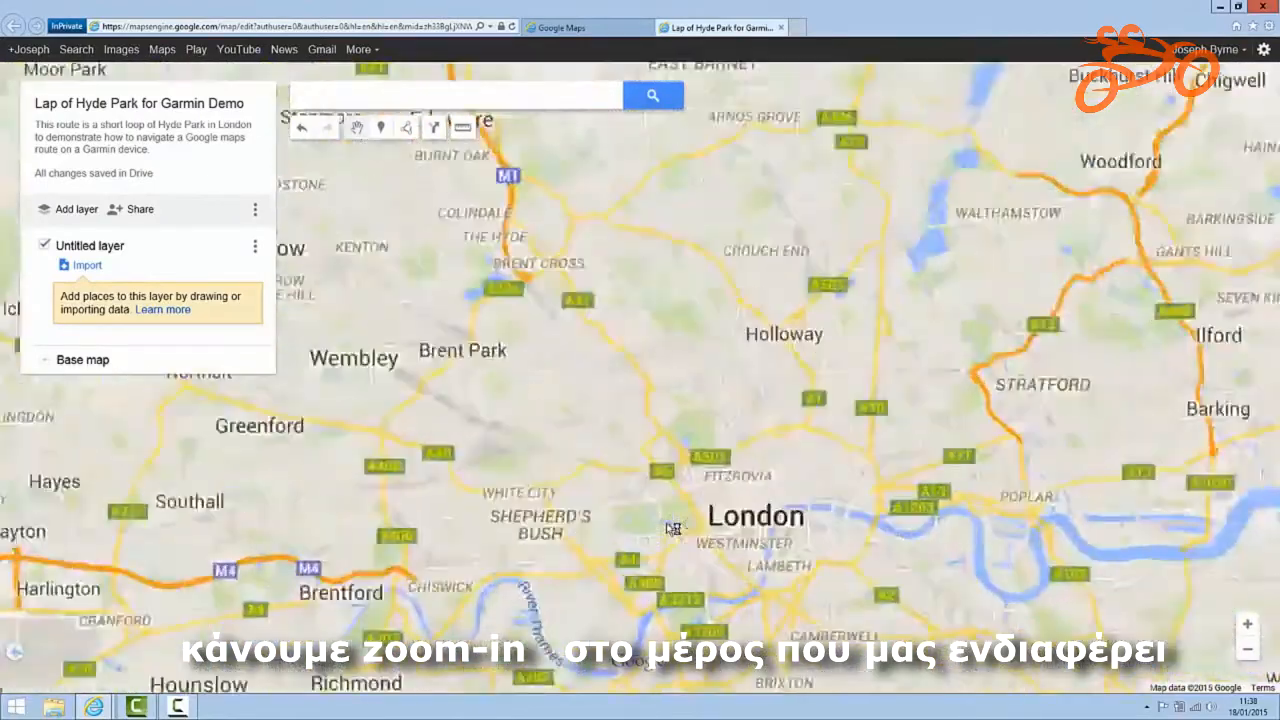
scroll(779, 455, "up", 2)
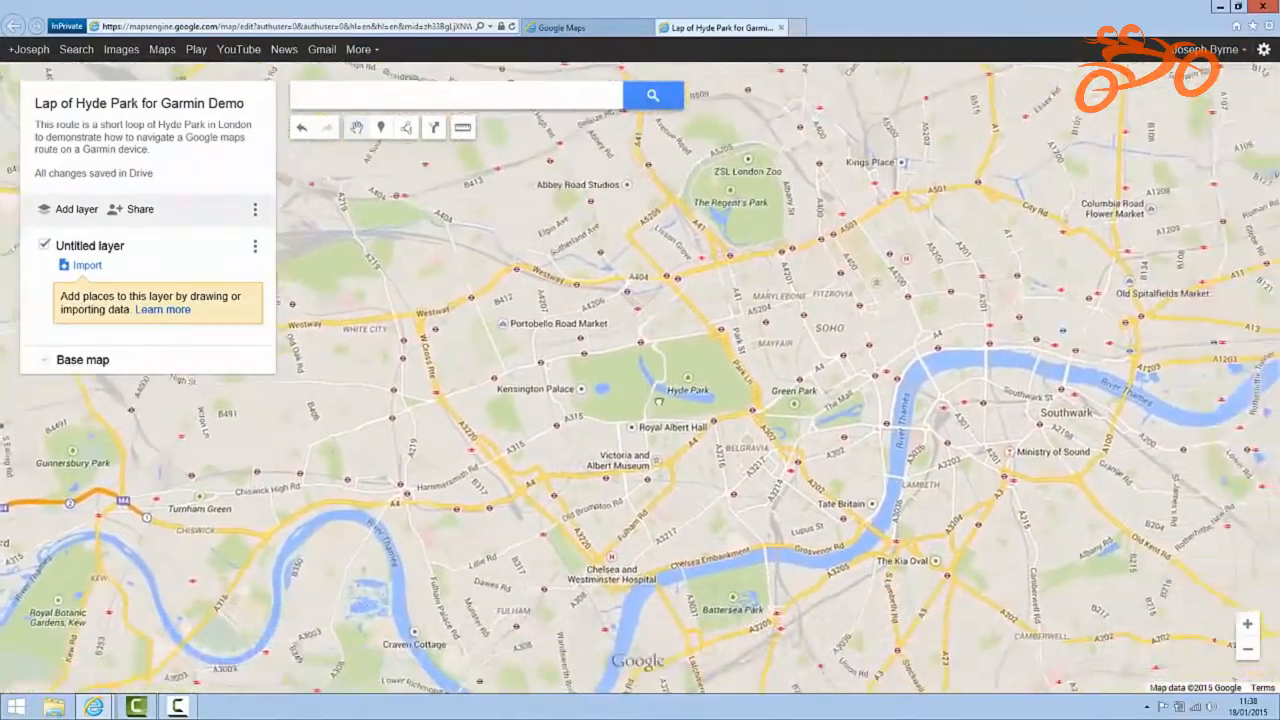
scroll(657, 400, "up", 2)
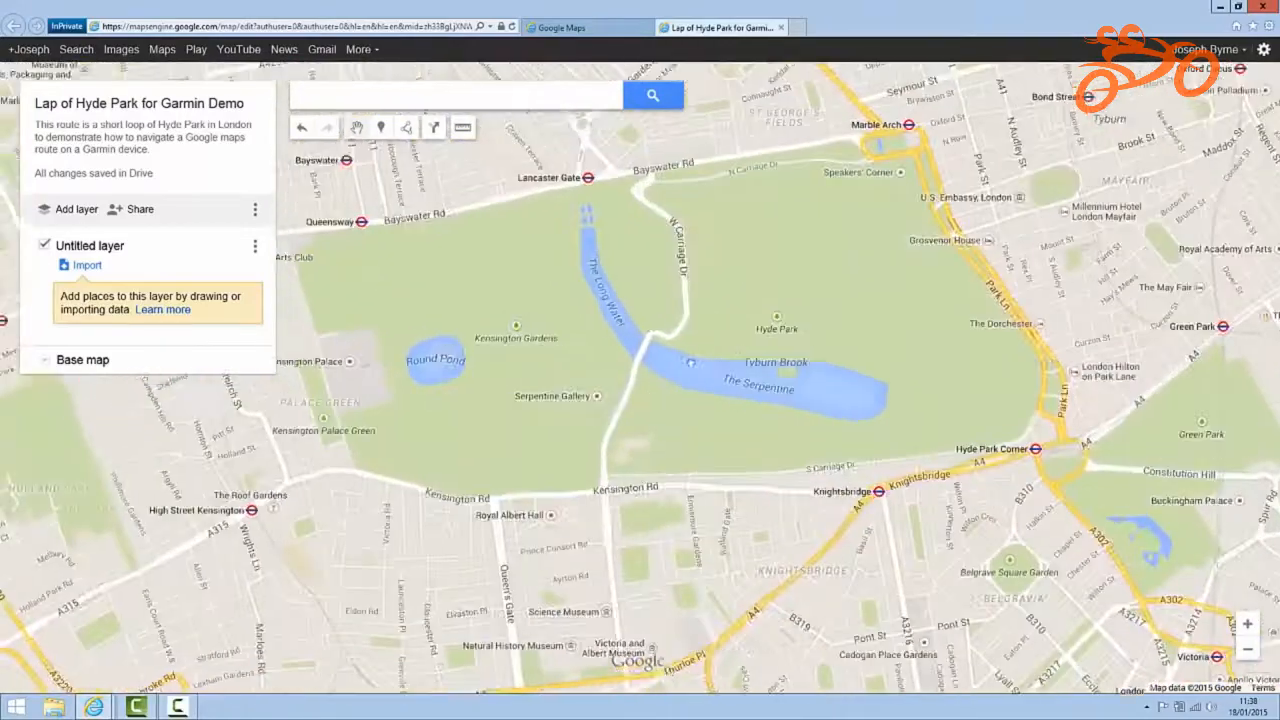
left_click_drag(690, 362, 764, 351)
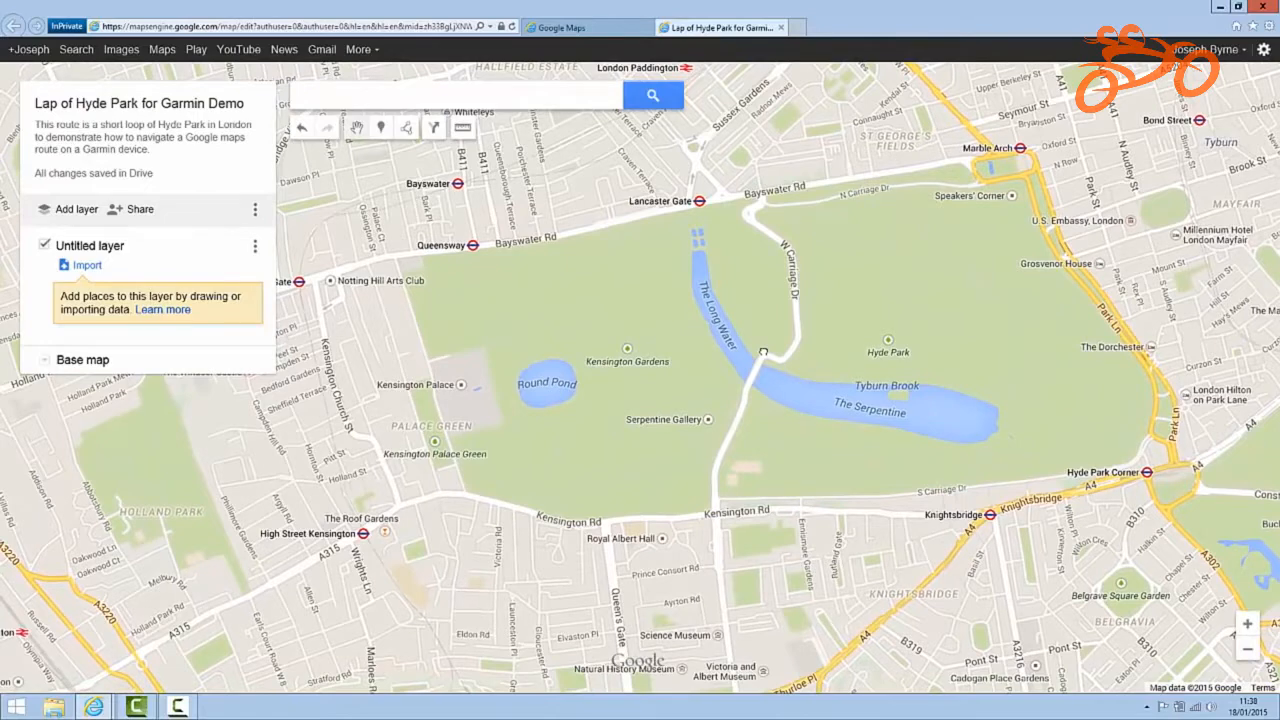
left_click_drag(763, 351, 779, 363)
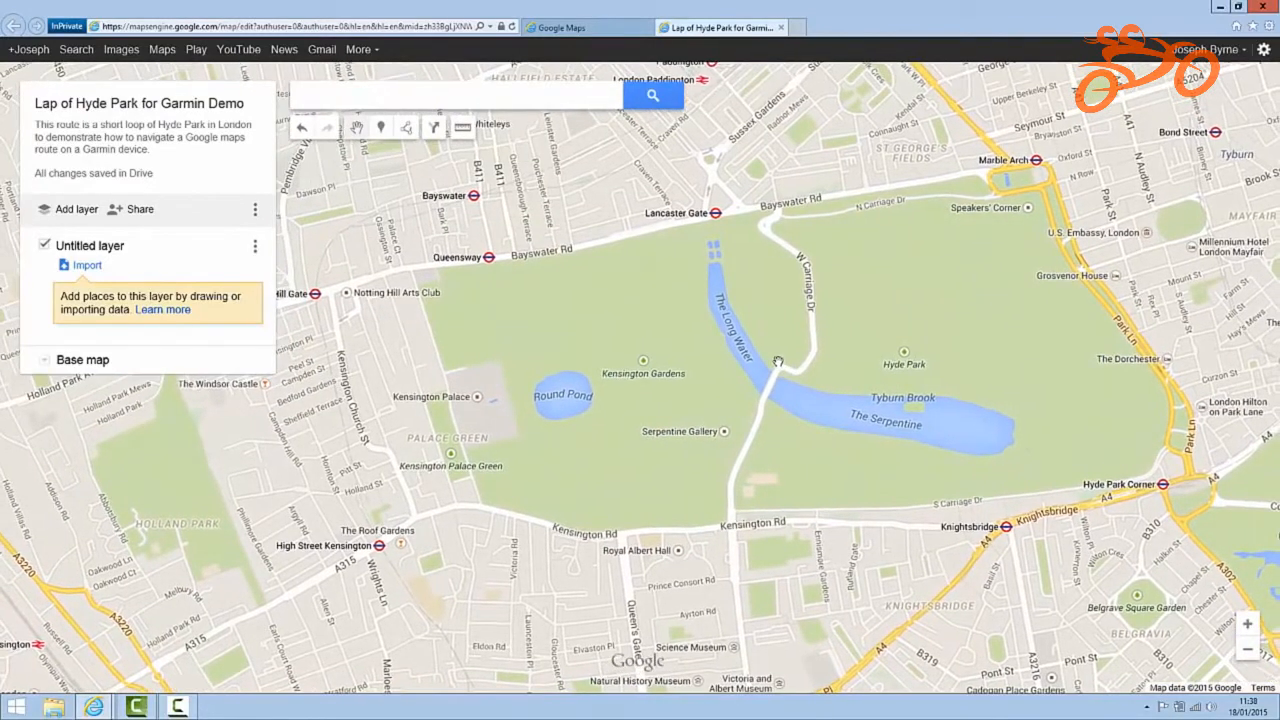
left_click(407, 128)
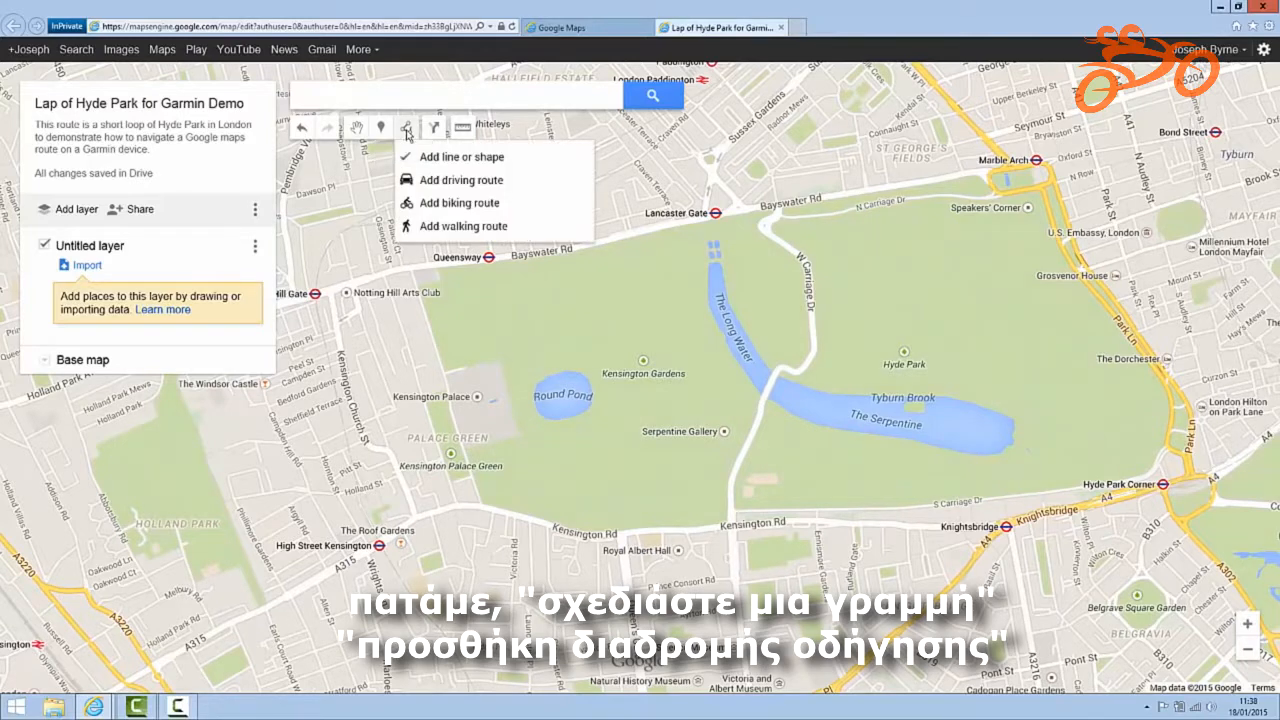
left_click(443, 182)
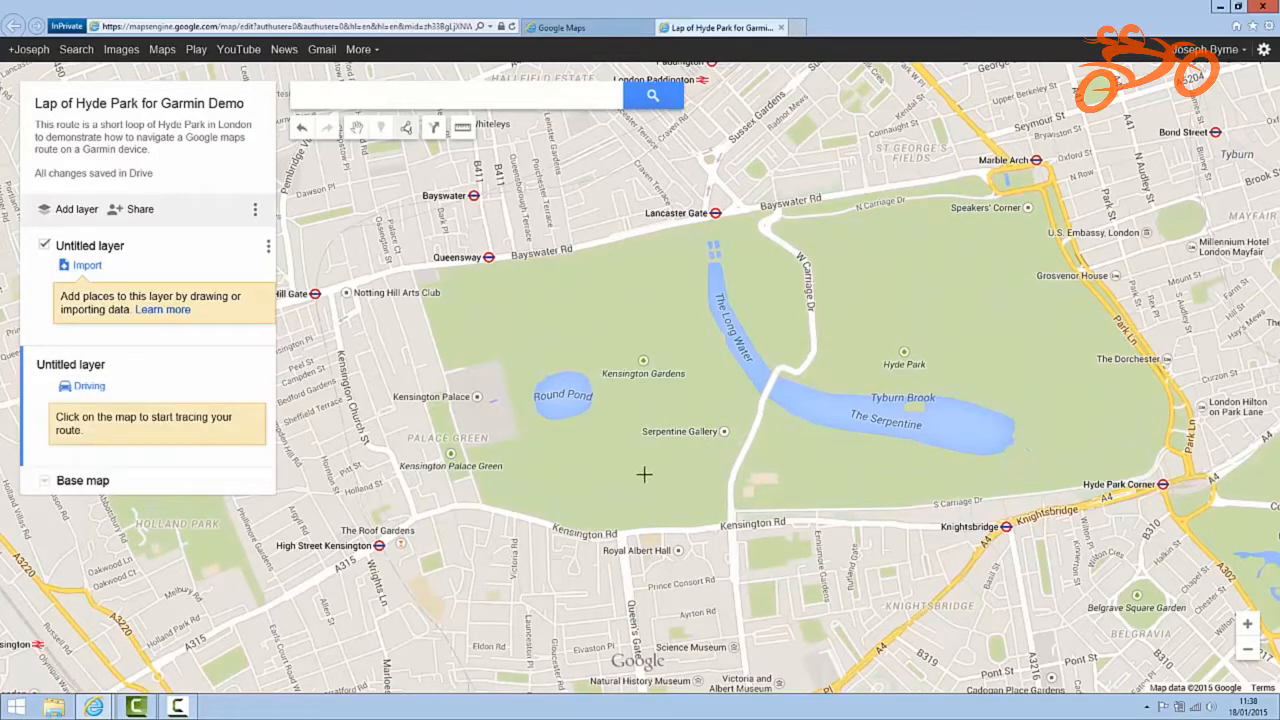
left_click(627, 593)
left_click(693, 530)
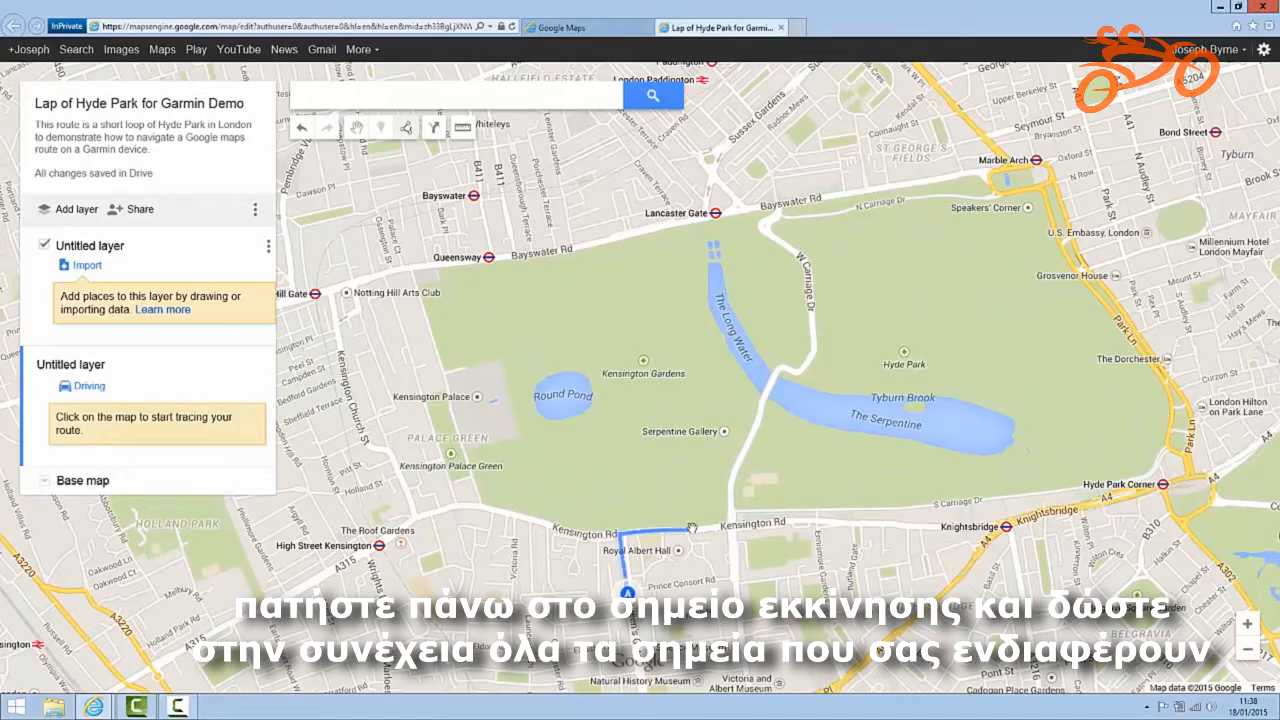
left_click(1020, 517)
left_click(1165, 384)
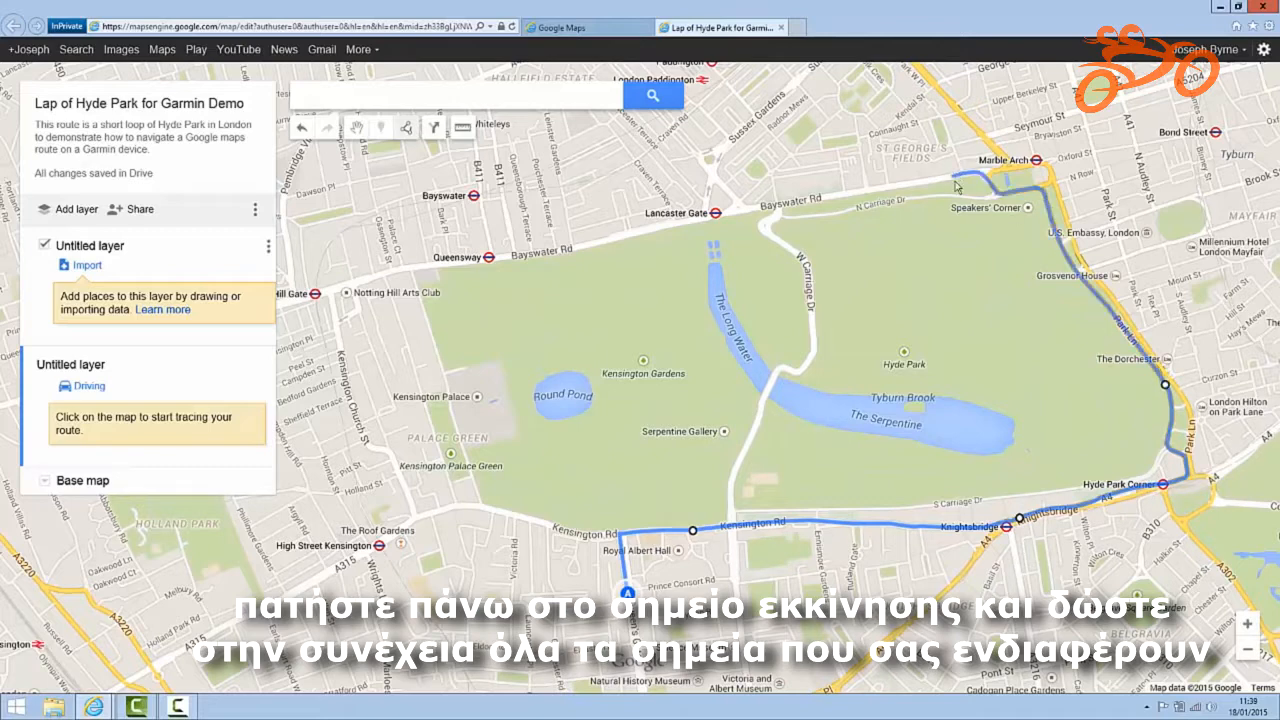
Continue the driving route along Bayswater Road and Kensington Church Street to Kensington Road, and finish it on Gloucester Road.
left_click(396, 270)
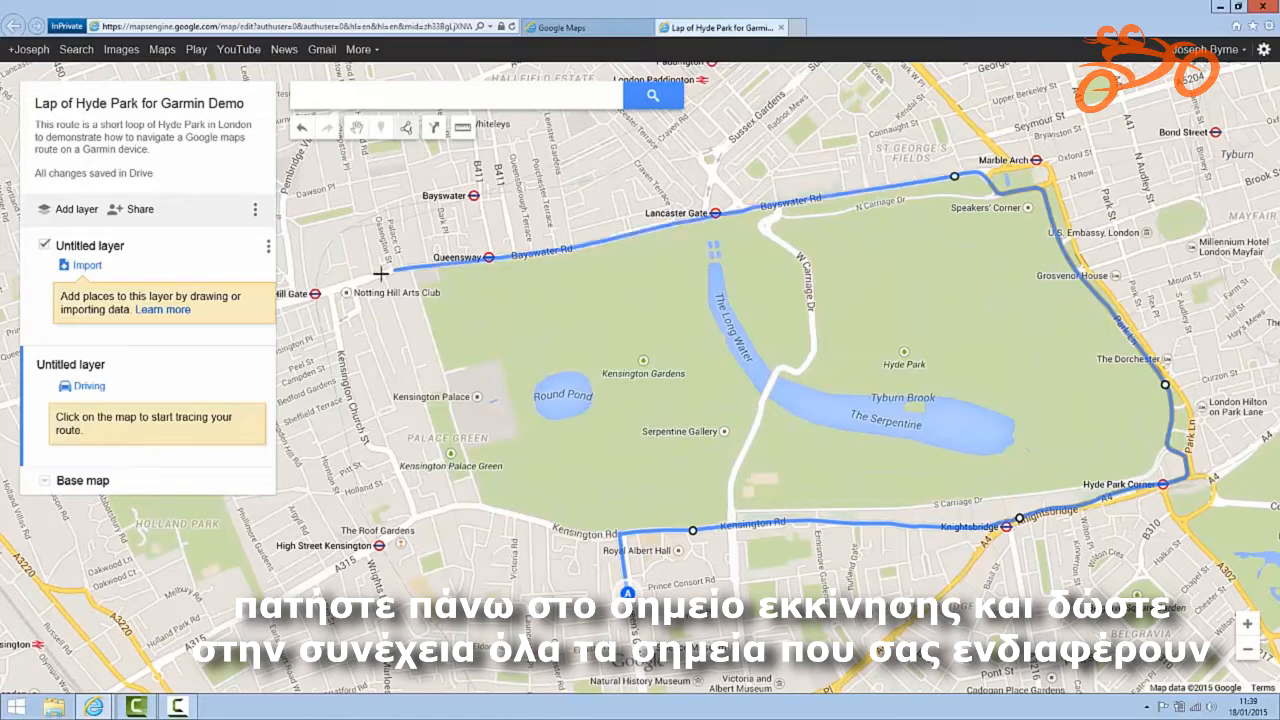
left_click(340, 347)
left_click(462, 505)
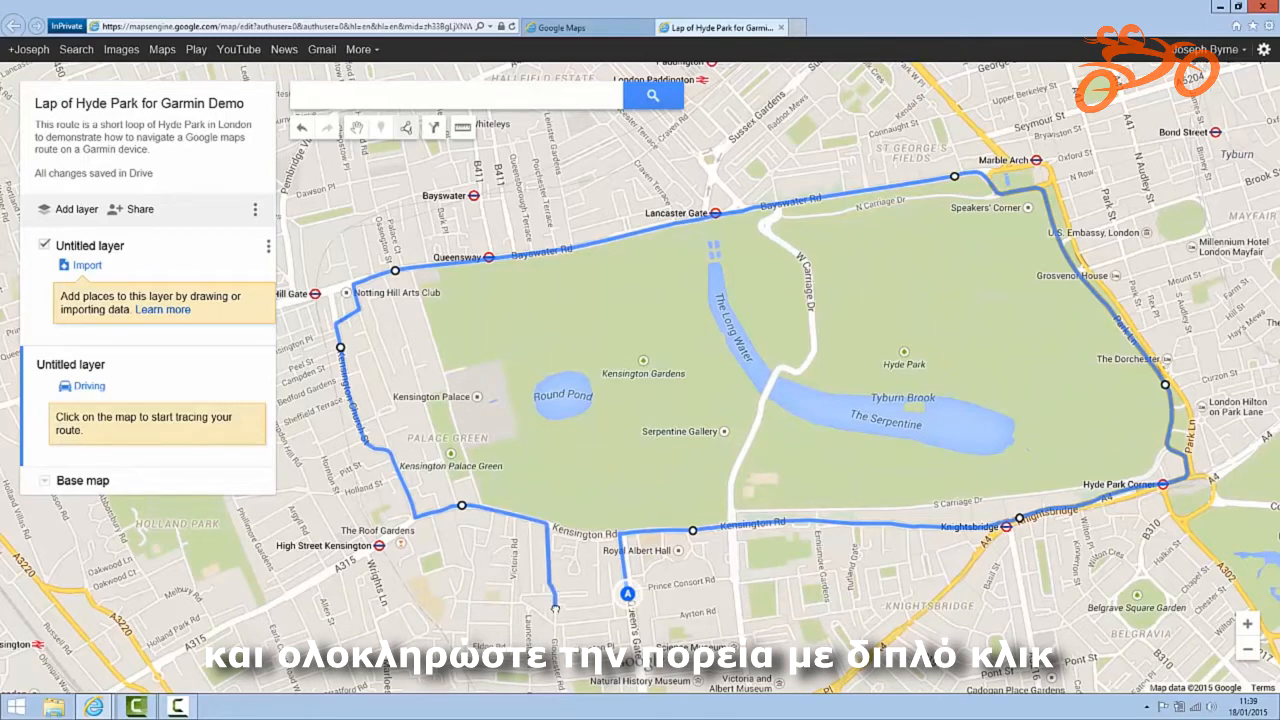
double_click(555, 607)
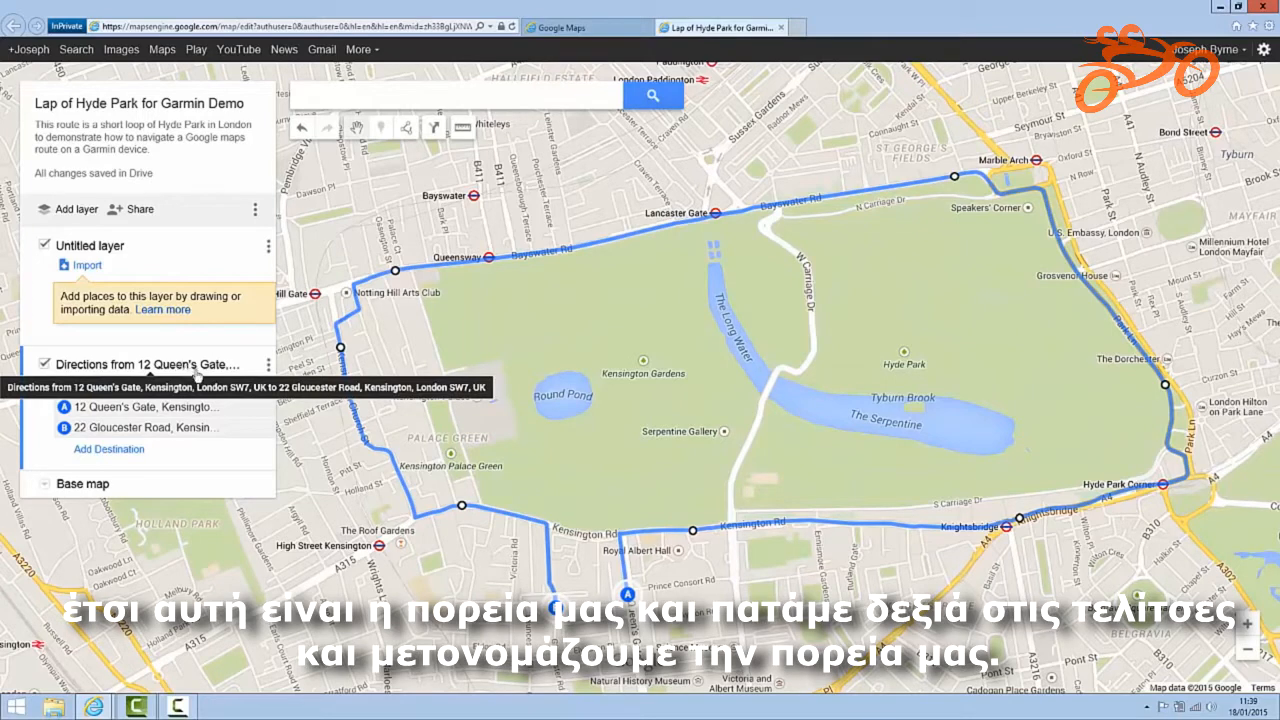
Rename the driving route layer as "Lap of Hyde Park for Garmin Demo".
left_click(268, 366)
left_click(212, 399)
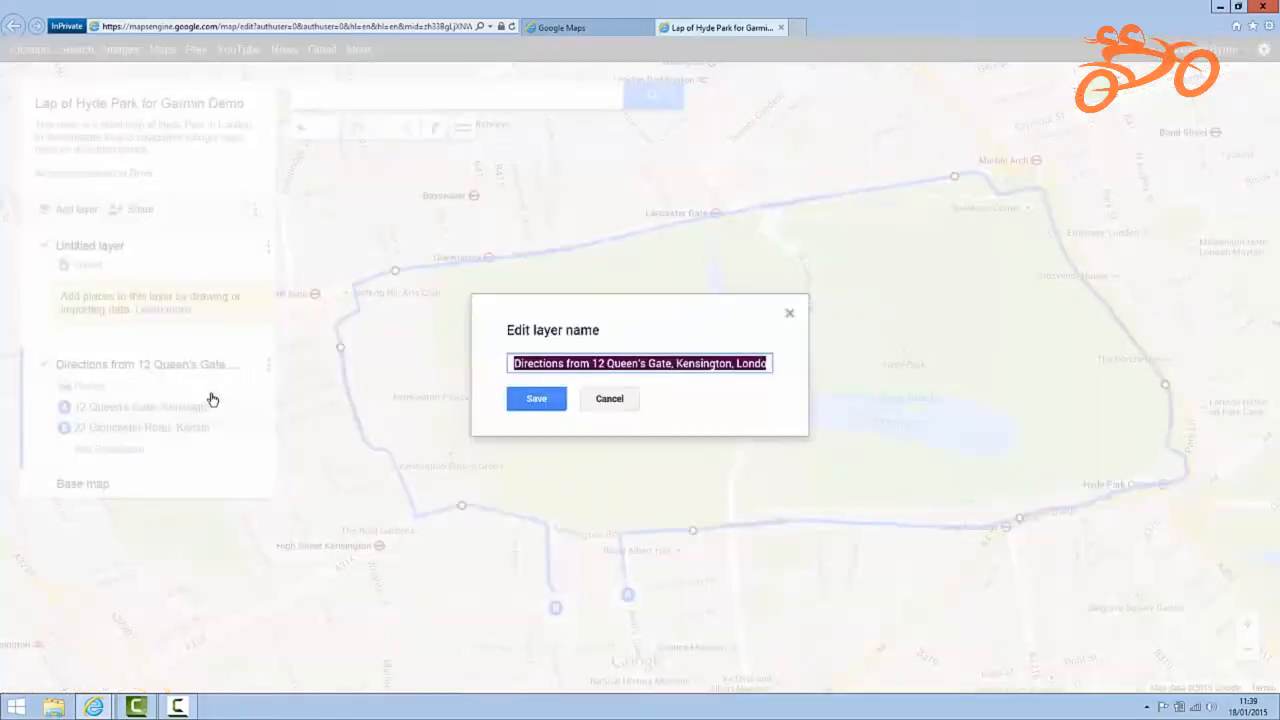
type("Lap of Hyde")
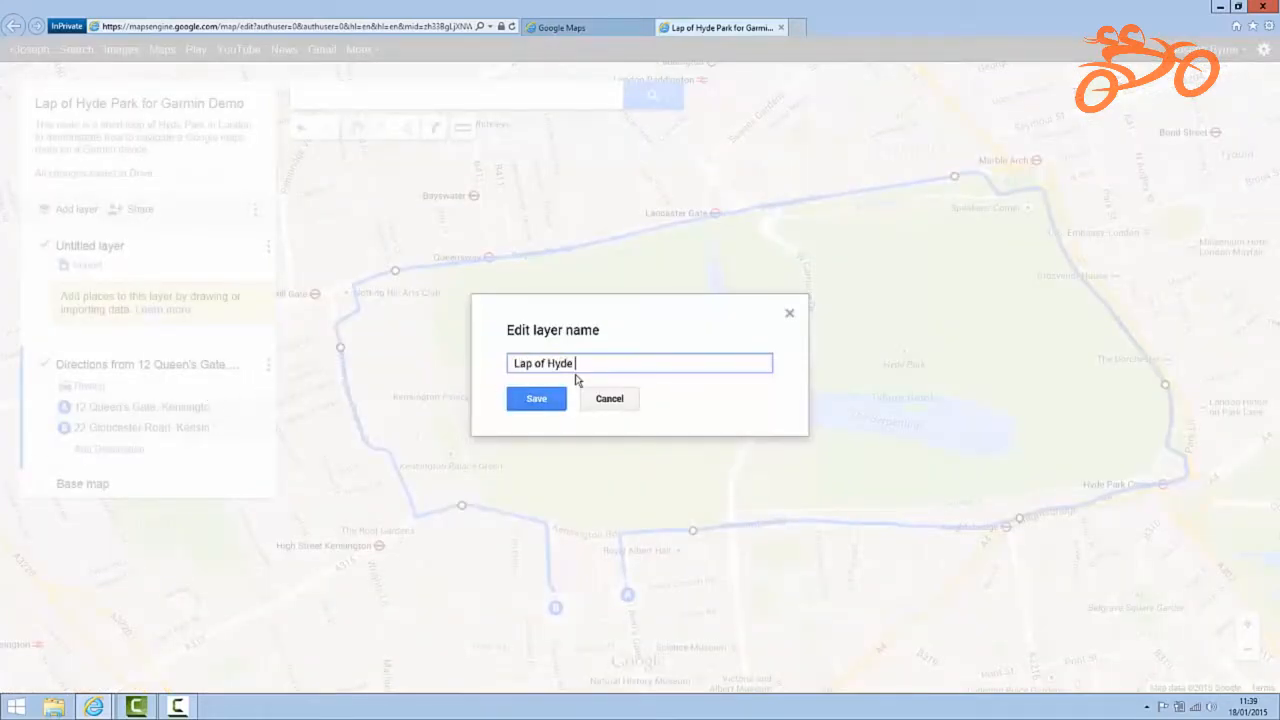
type(" Park for Garmin Demo")
left_click(538, 399)
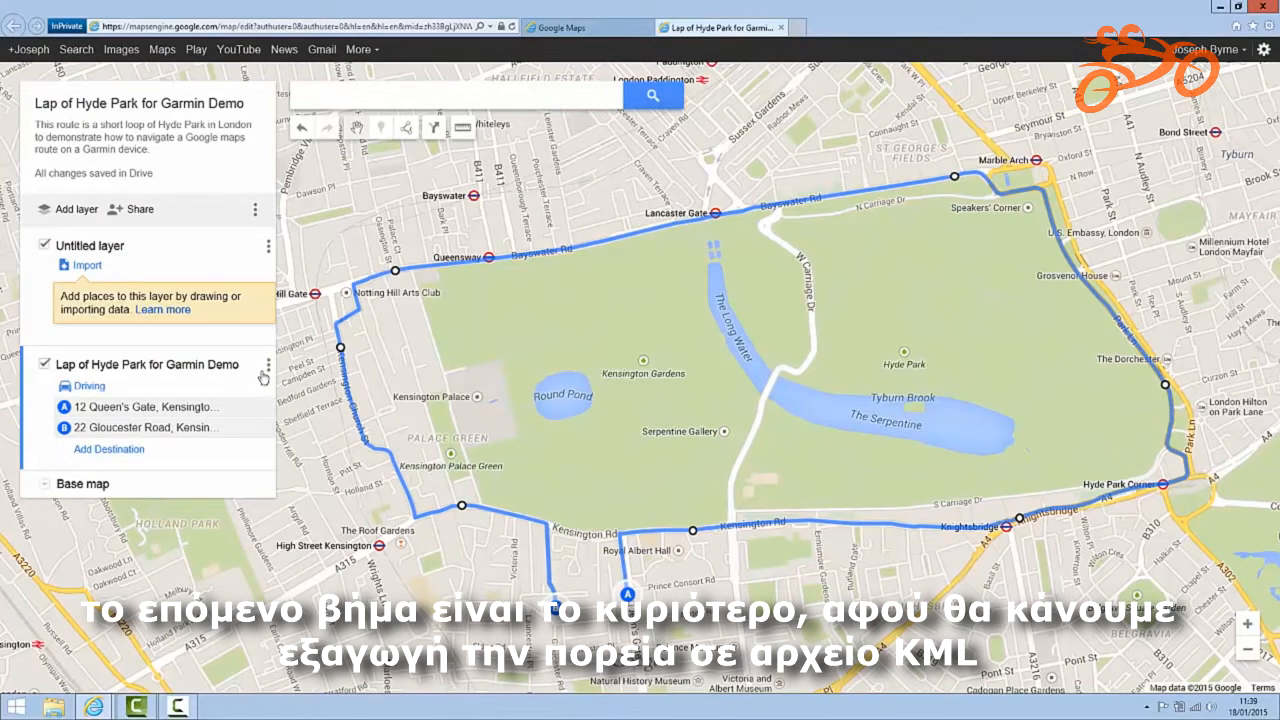
Export only the "Lap of Hyde Park for Garmin Demo" layer to KML and download it.
left_click(256, 212)
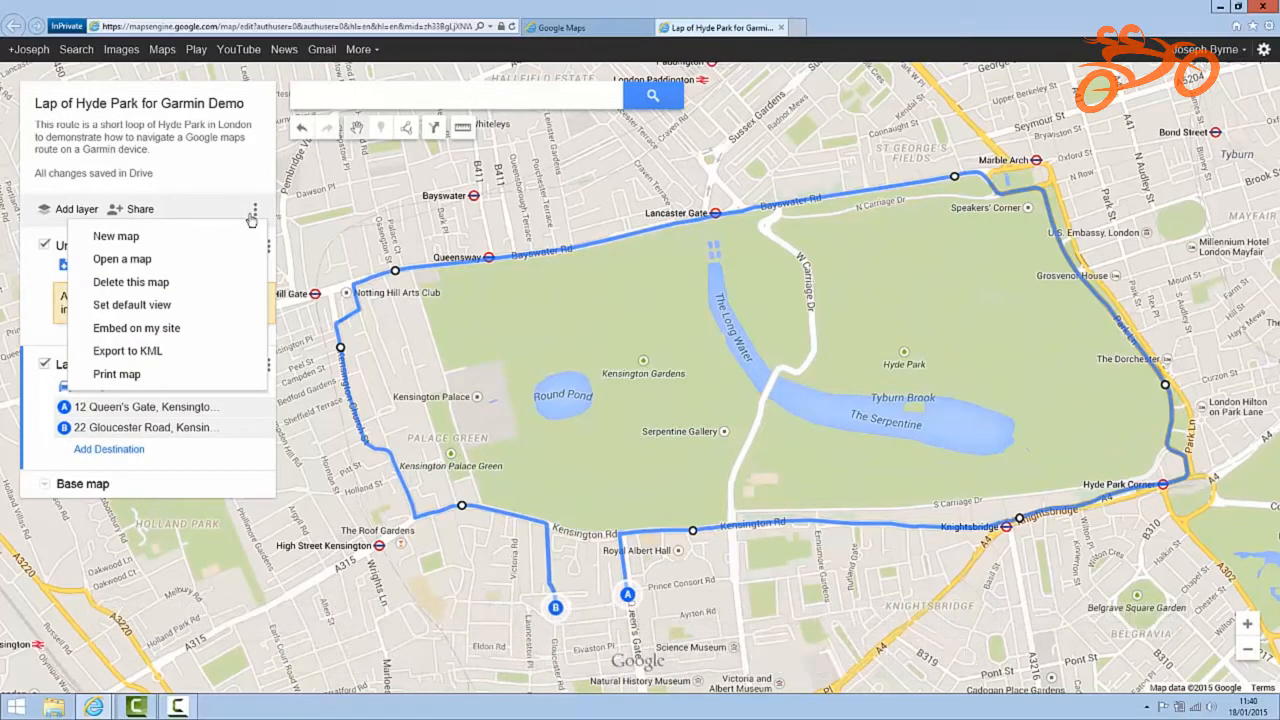
left_click(171, 357)
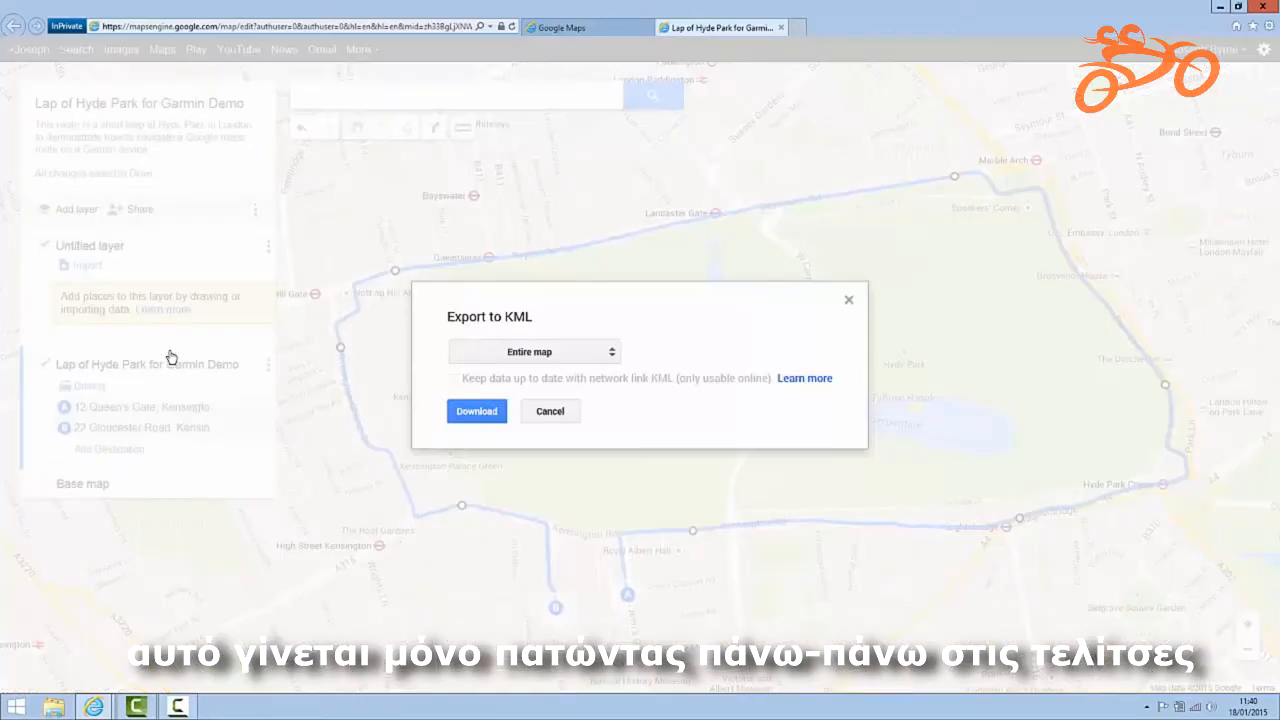
left_click(614, 352)
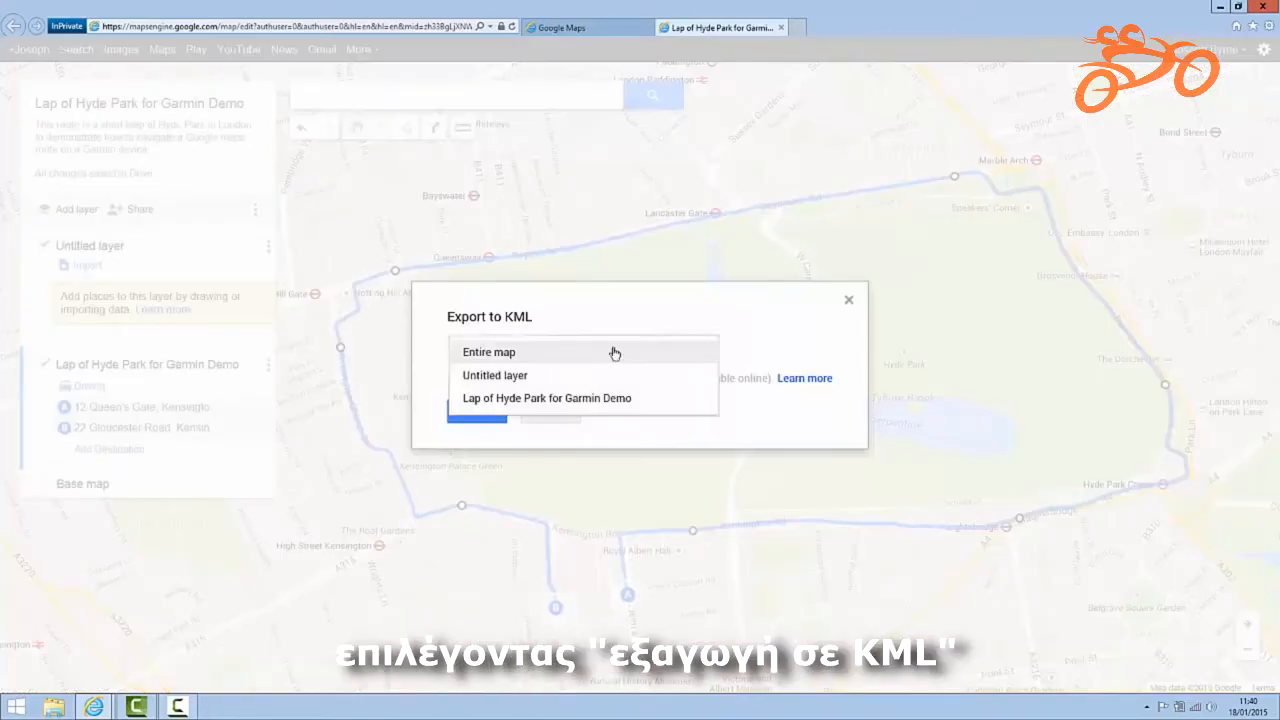
left_click(568, 400)
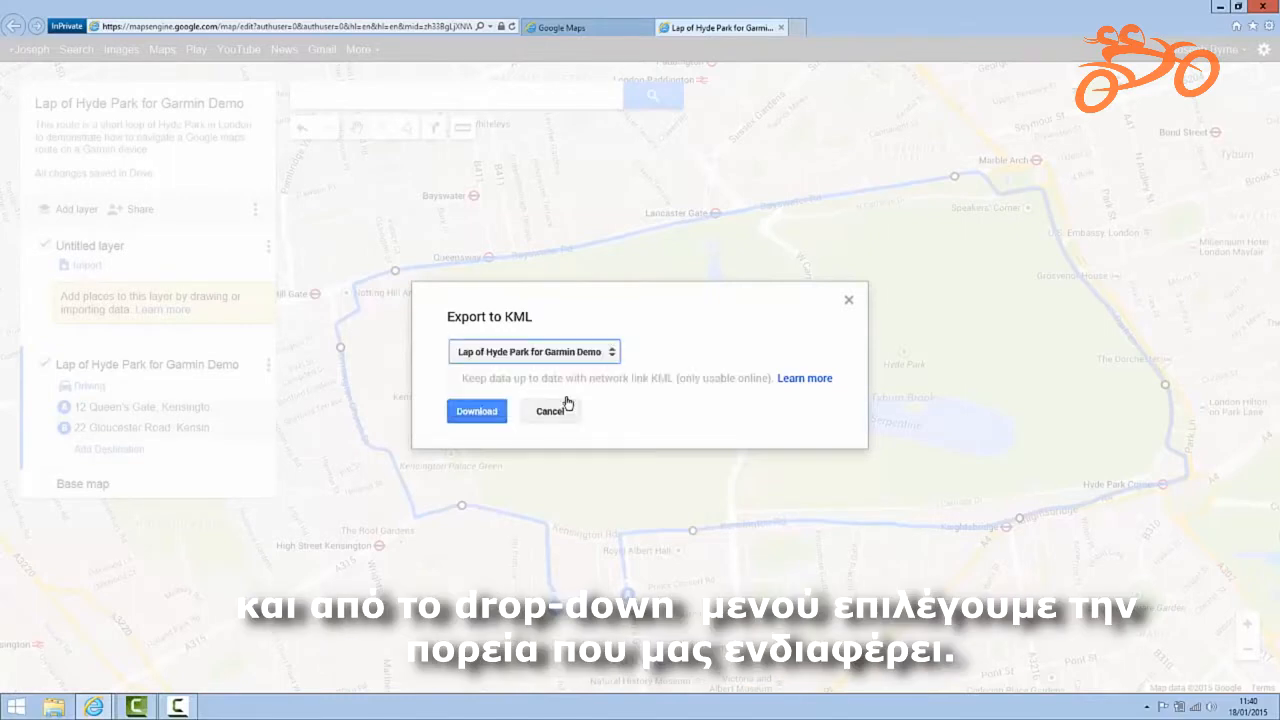
left_click(478, 414)
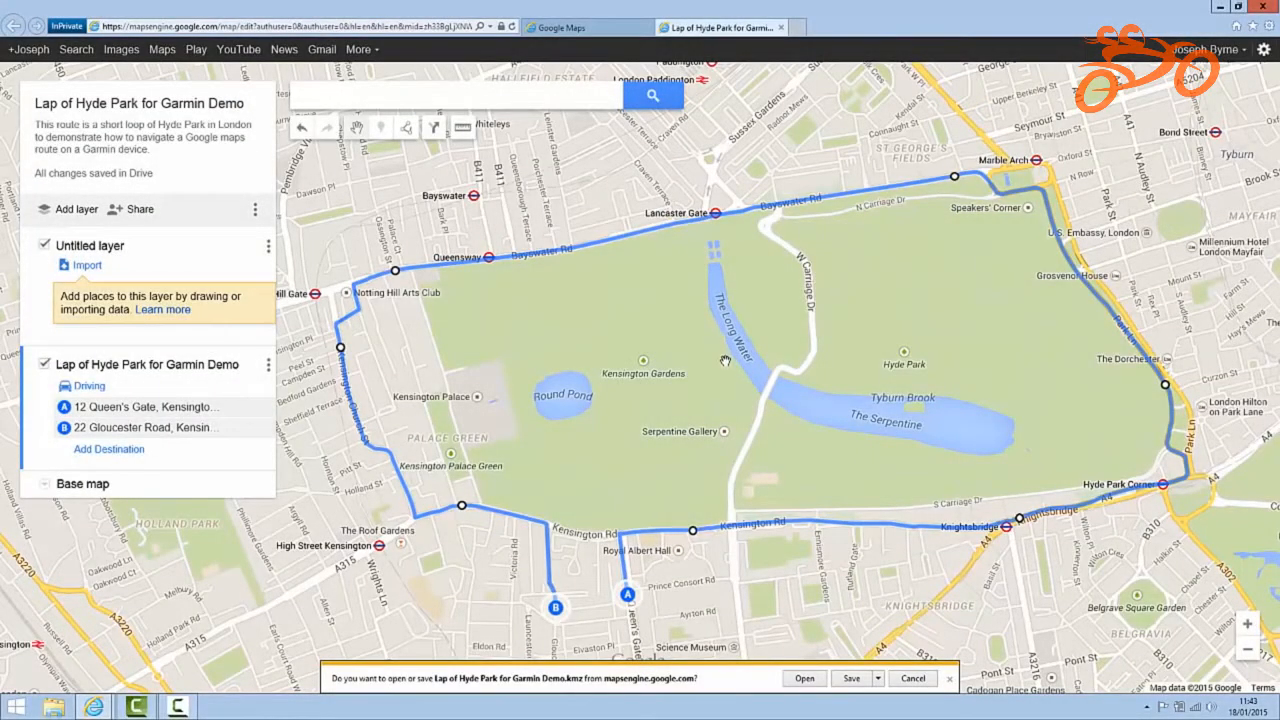
Save the downloaded route to the Desktop as Lap of Hyde Park for Garmin Demo.kmz.
left_click(878, 679)
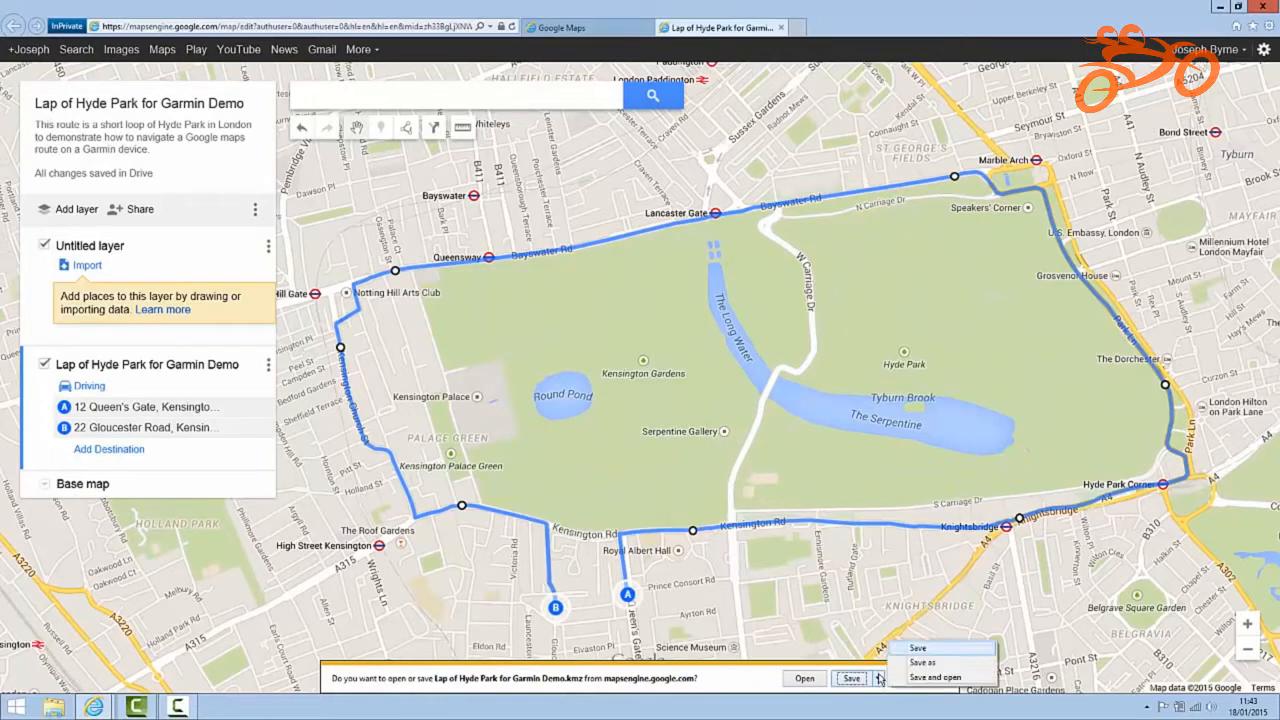
left_click(920, 664)
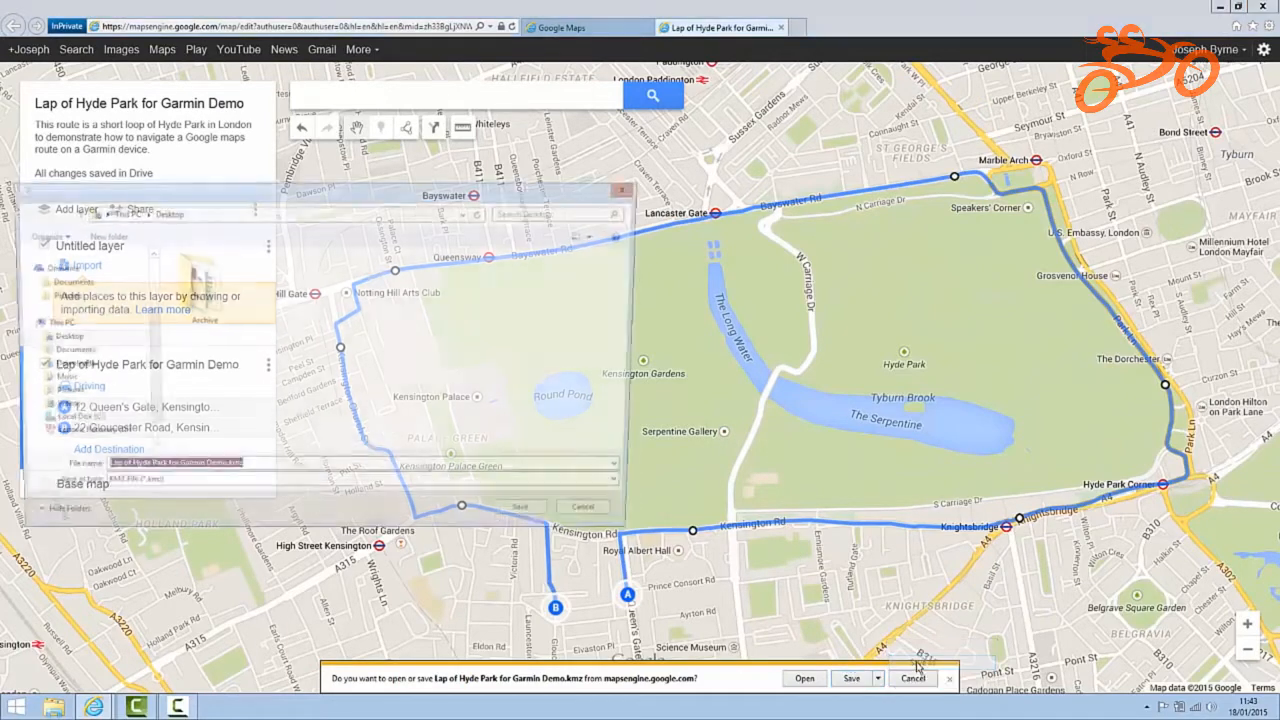
left_click(531, 518)
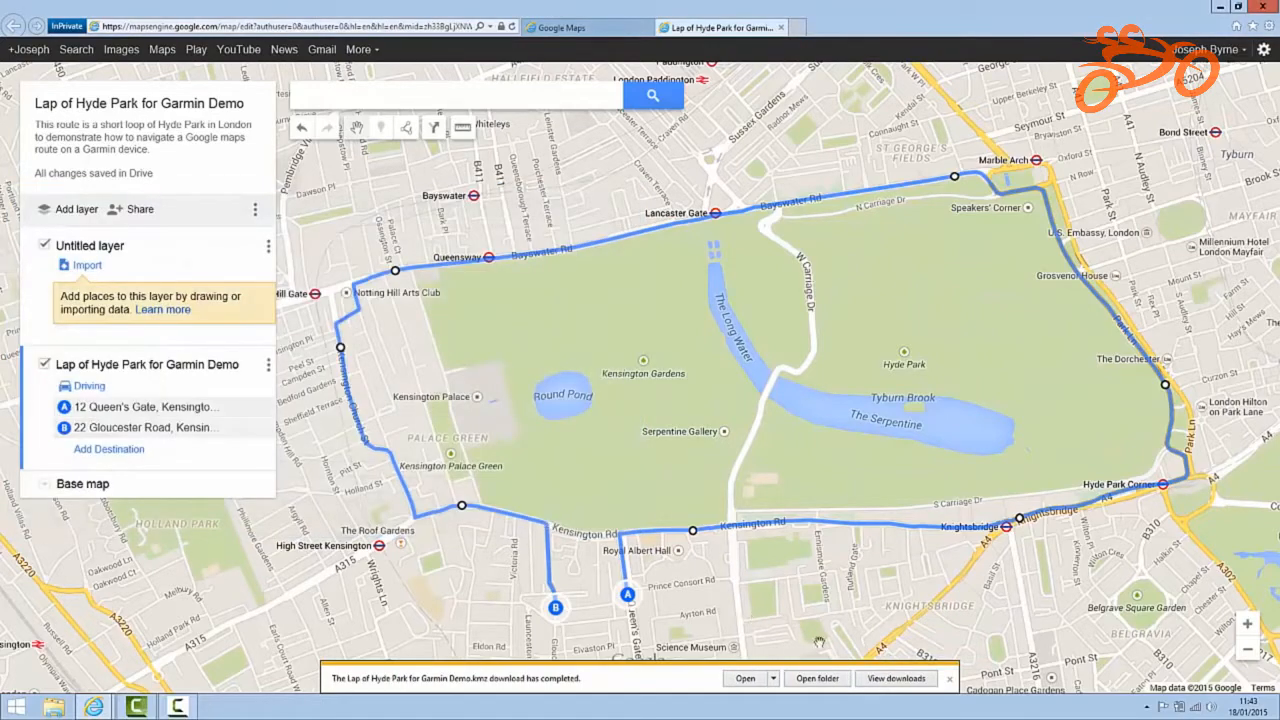
Dismiss the download notification, open garmin.com in a new browser tab and search the site for Basecamp.
left_click(950, 679)
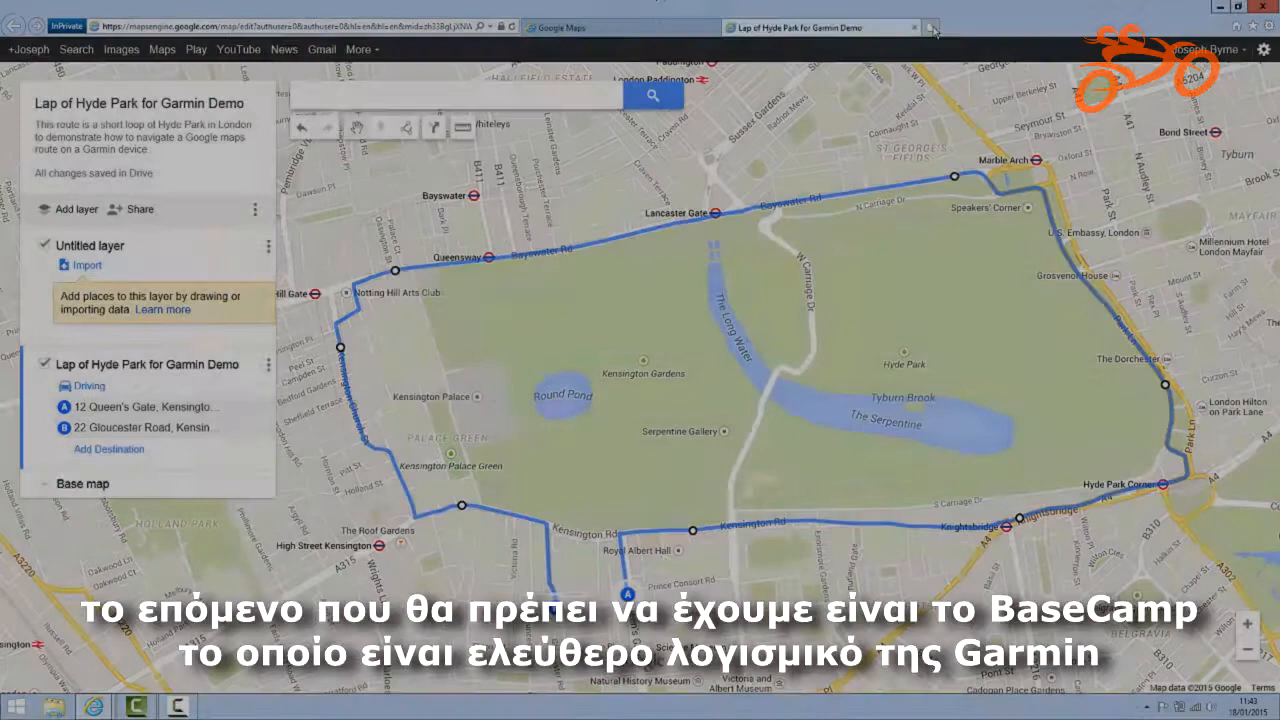
left_click(928, 30)
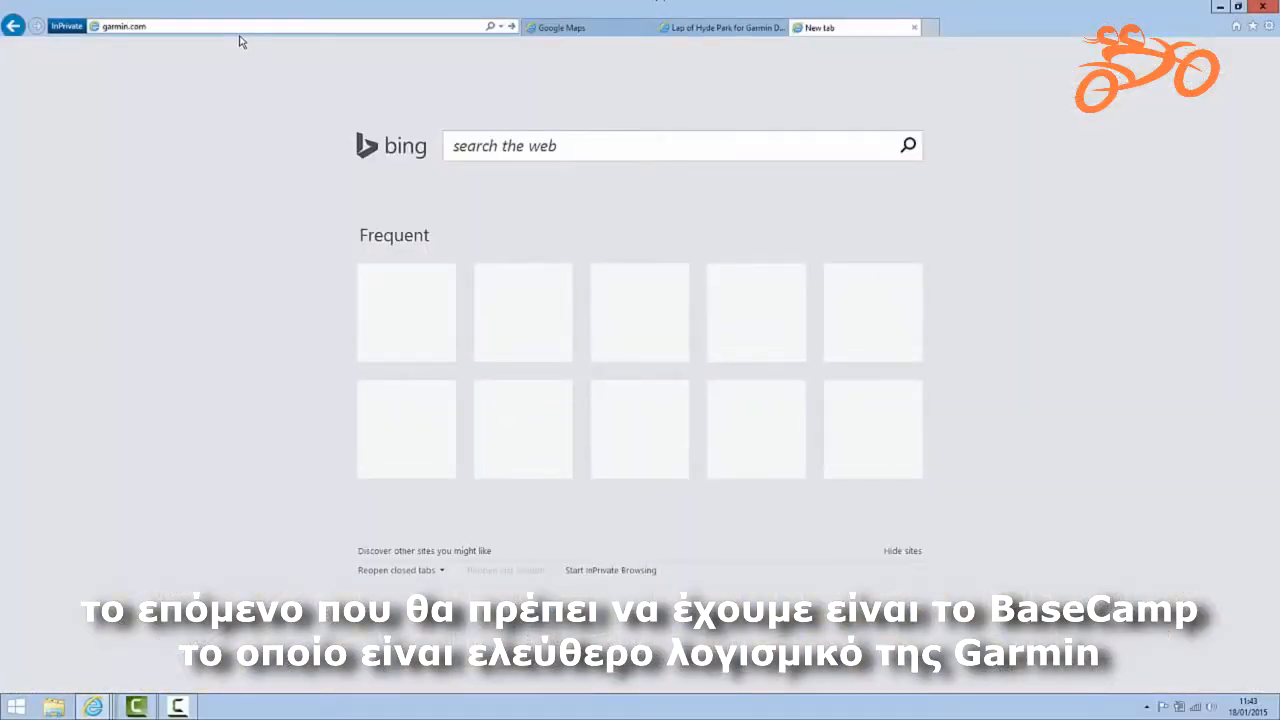
key("Return")
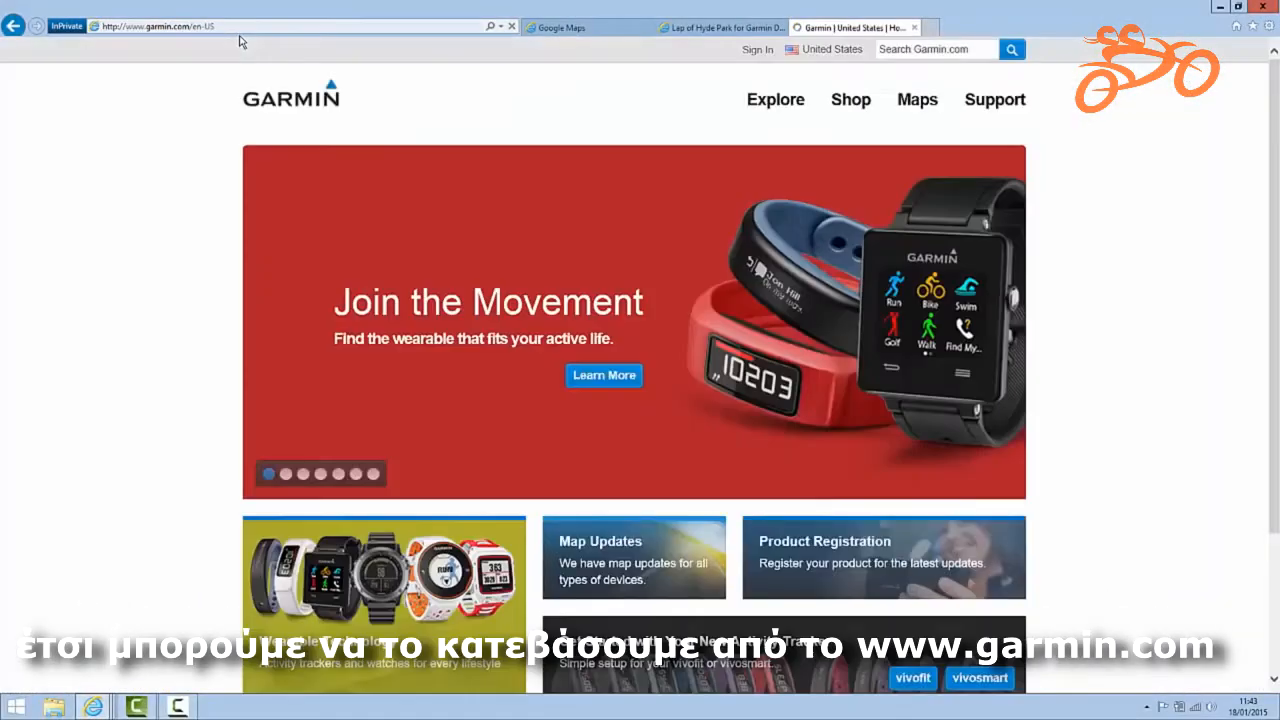
left_click(923, 51)
type("Basecamp")
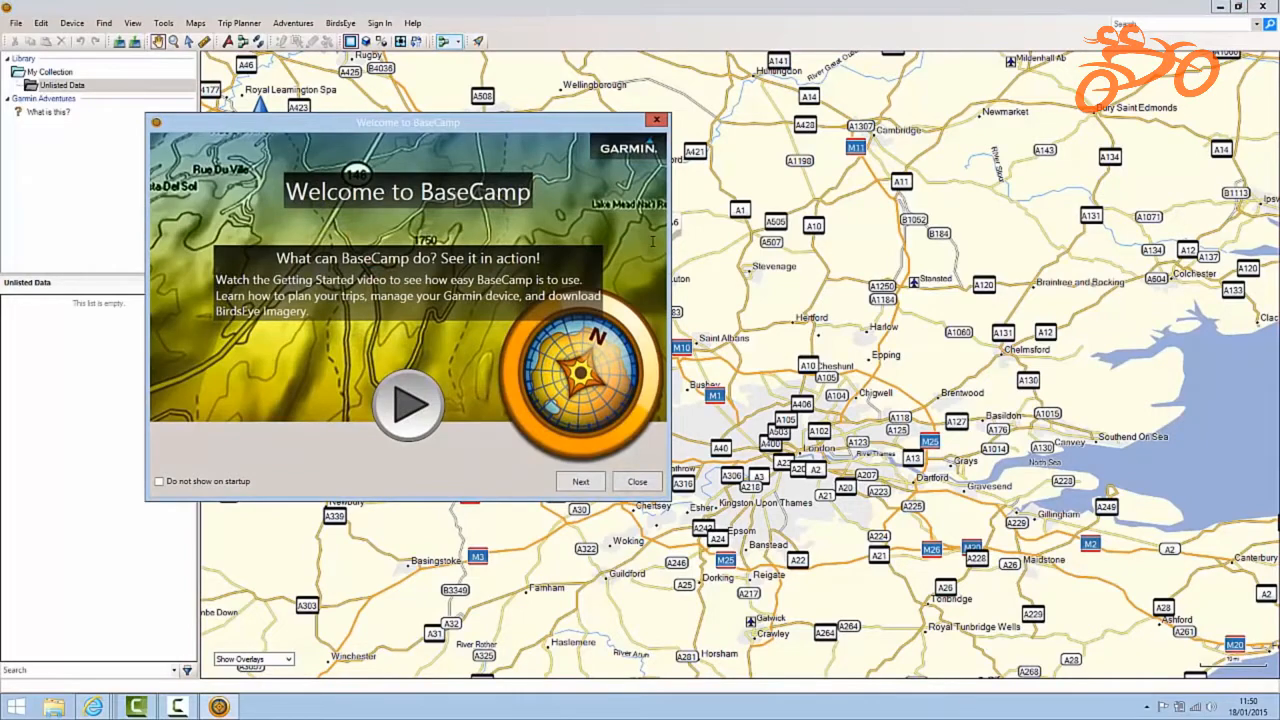
Switch to Garmin BaseCamp, dismiss the welcome window and create a list folder named "Demonstration Routes" in My Collection.
left_click(640, 483)
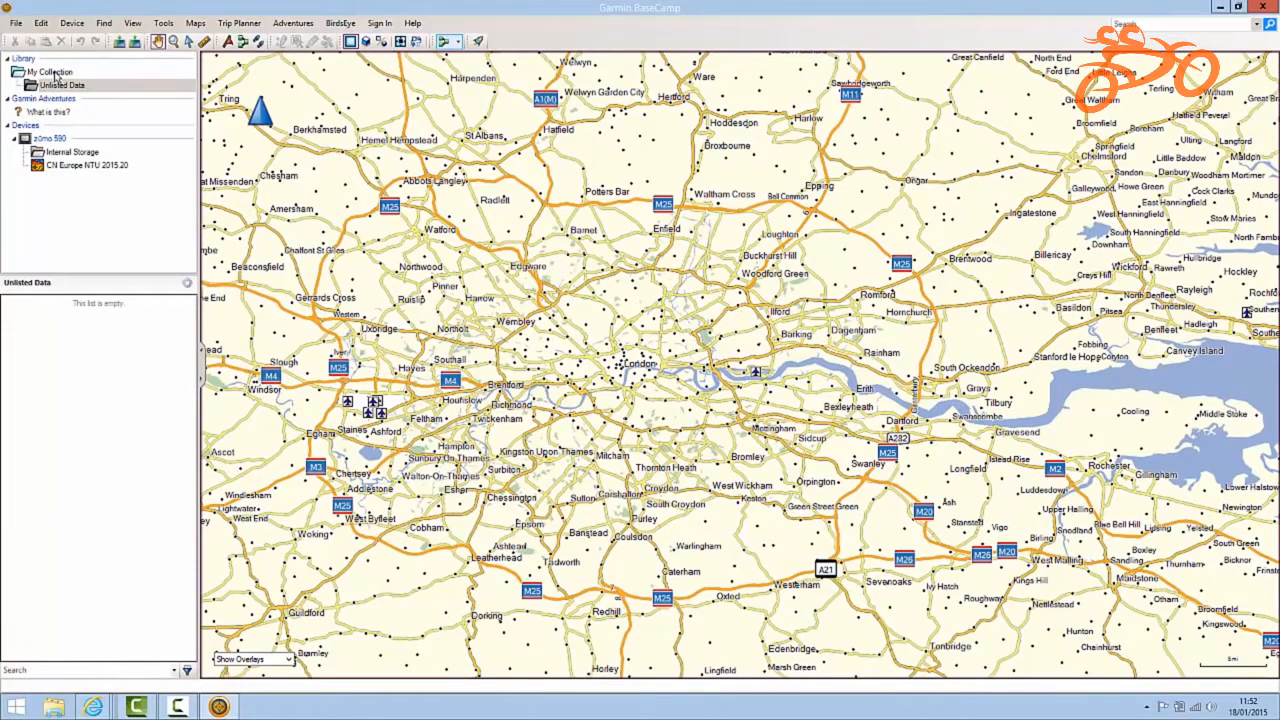
right_click(54, 72)
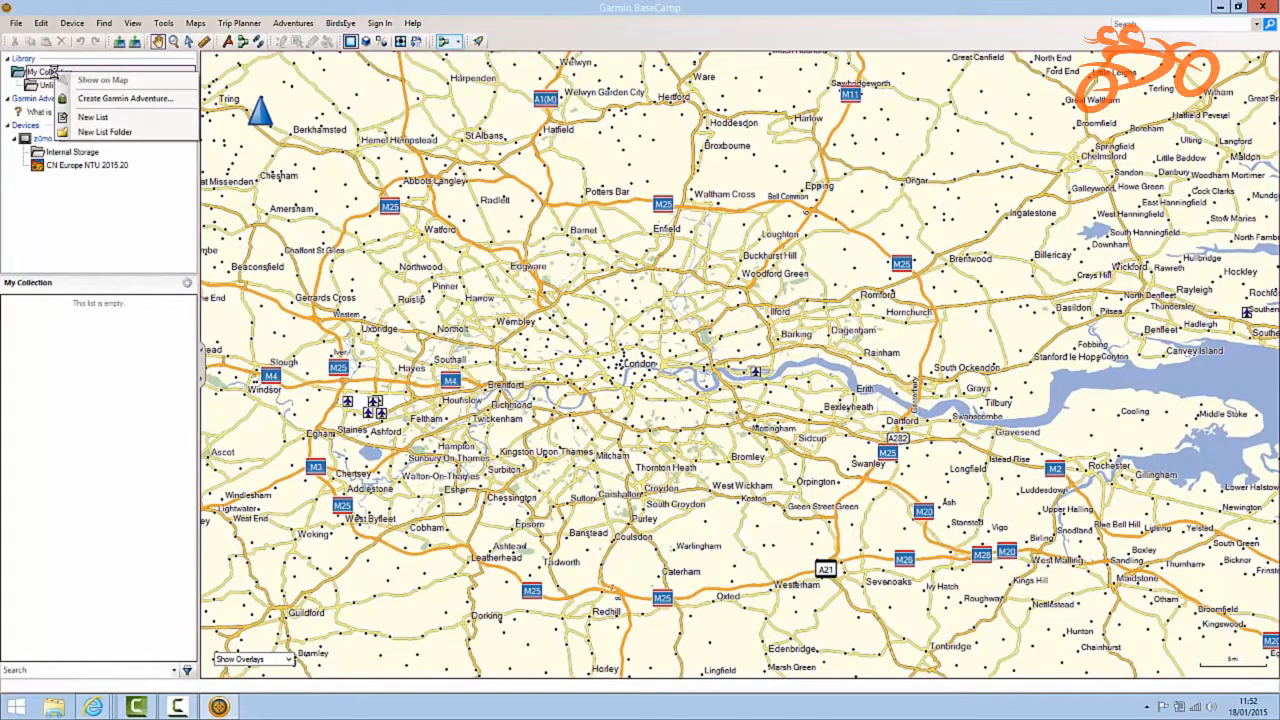
left_click(104, 131)
type("Demonstration")
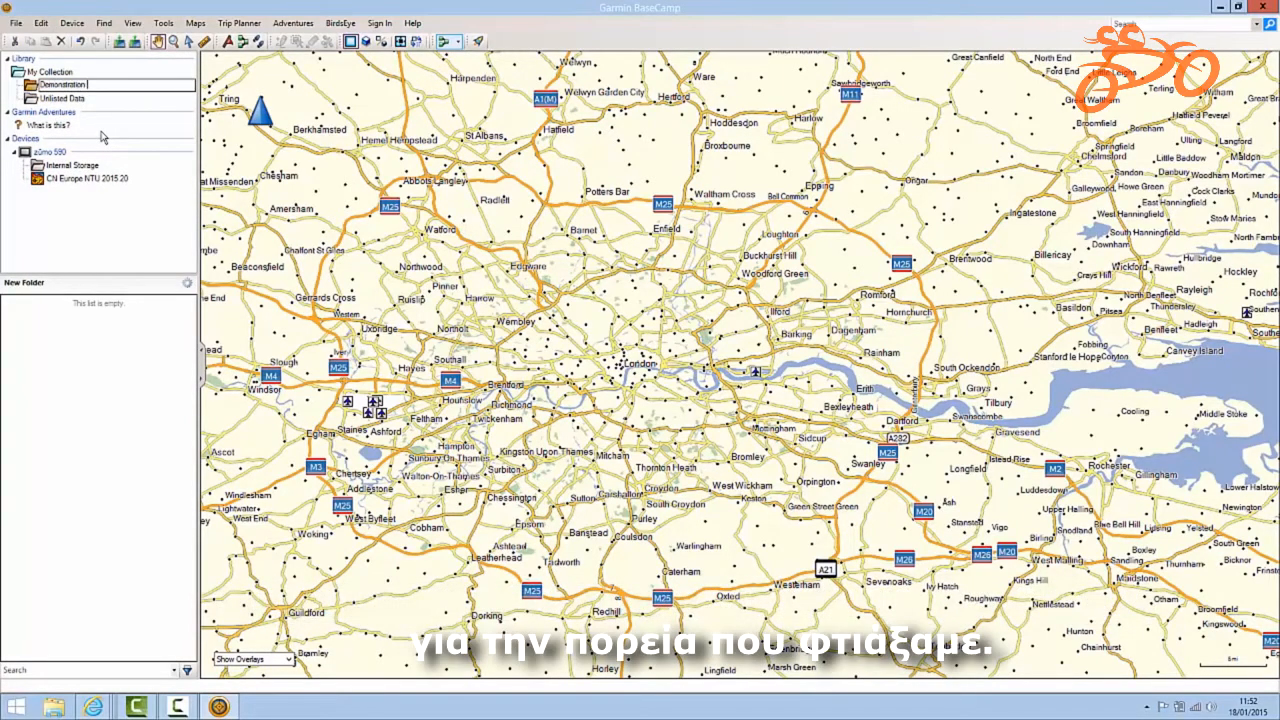
type(" Routes")
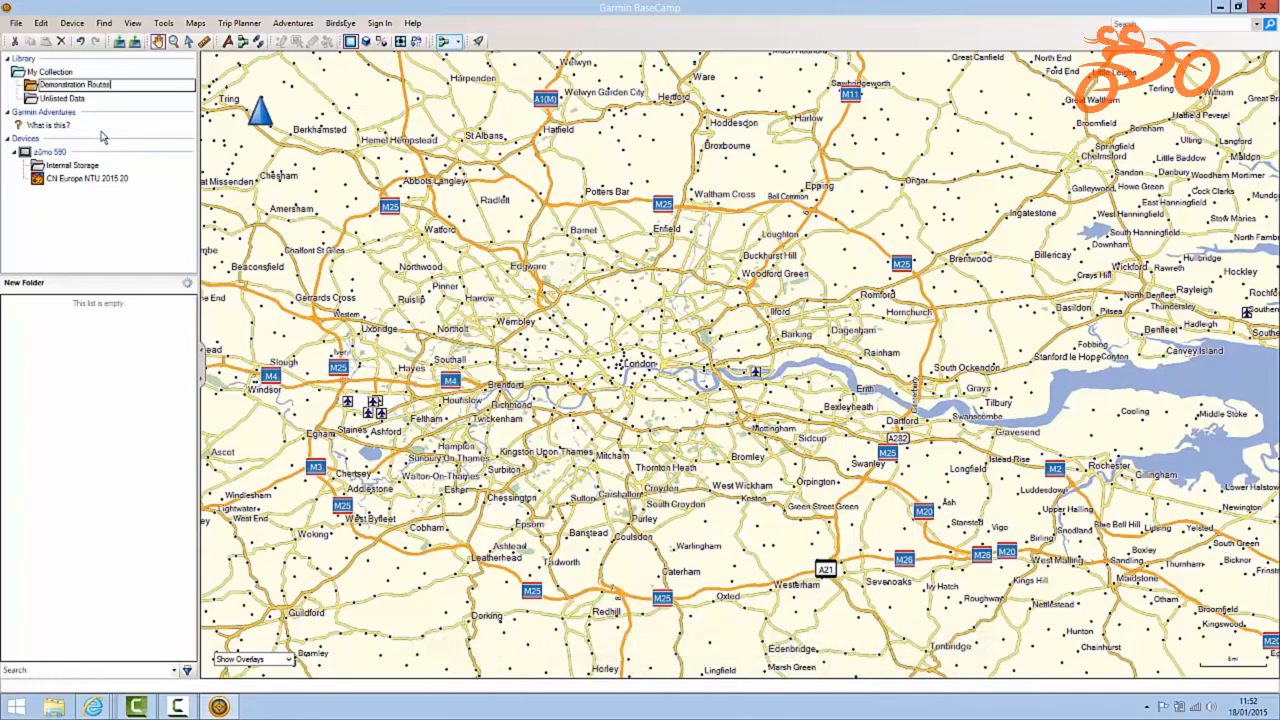
Create a list named "Demonstration Lap of Hyde Park" inside the Demonstration Routes folder.
left_click(31, 88)
right_click(36, 90)
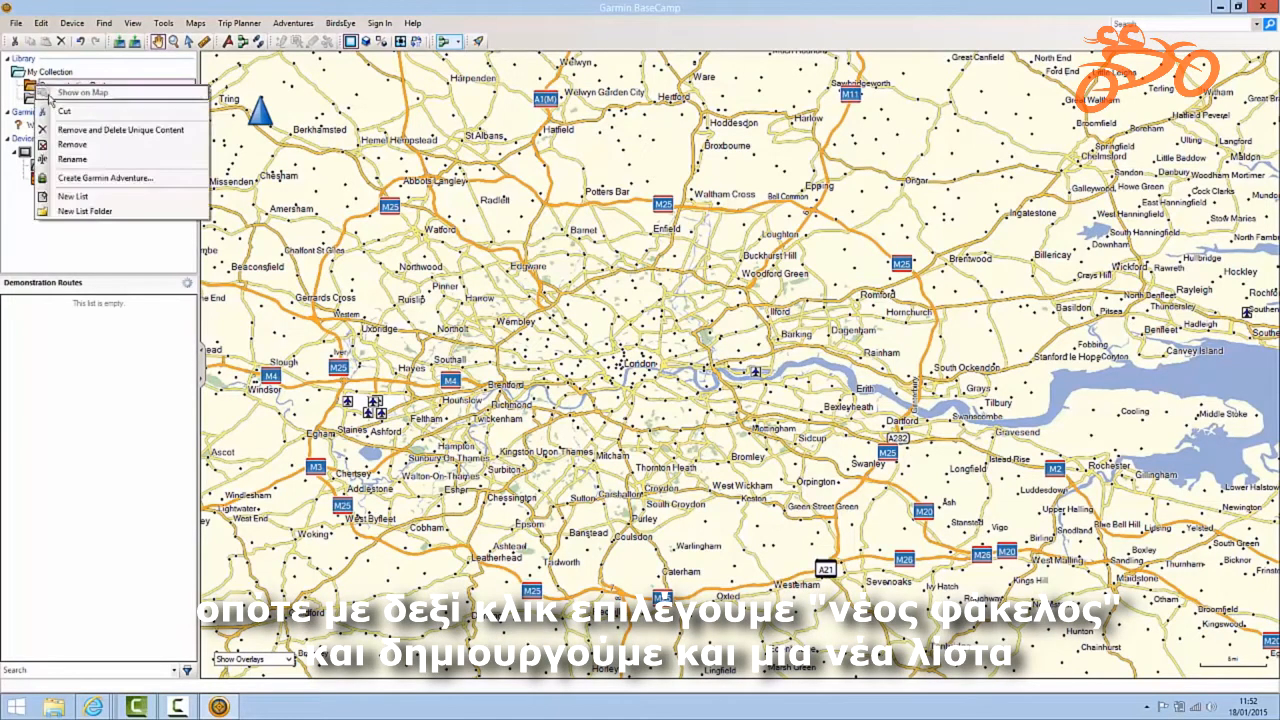
left_click(86, 196)
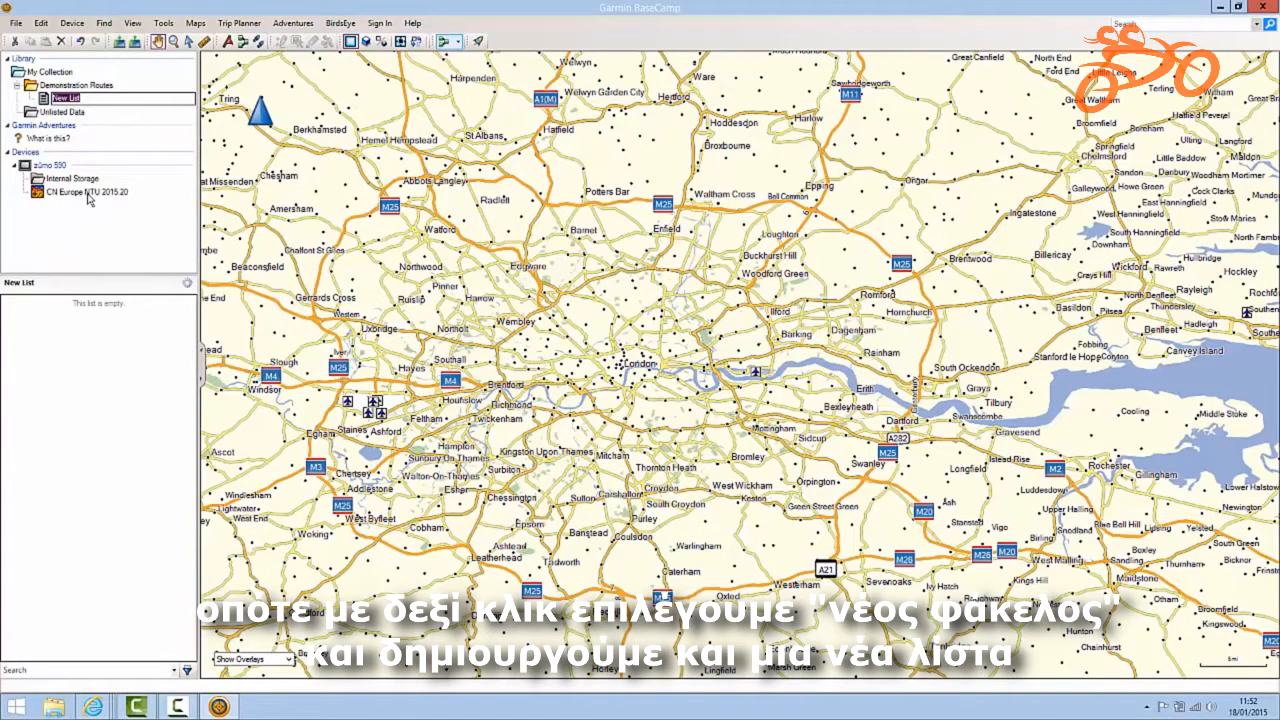
type("Cemonstration Lap of Hyde Park")
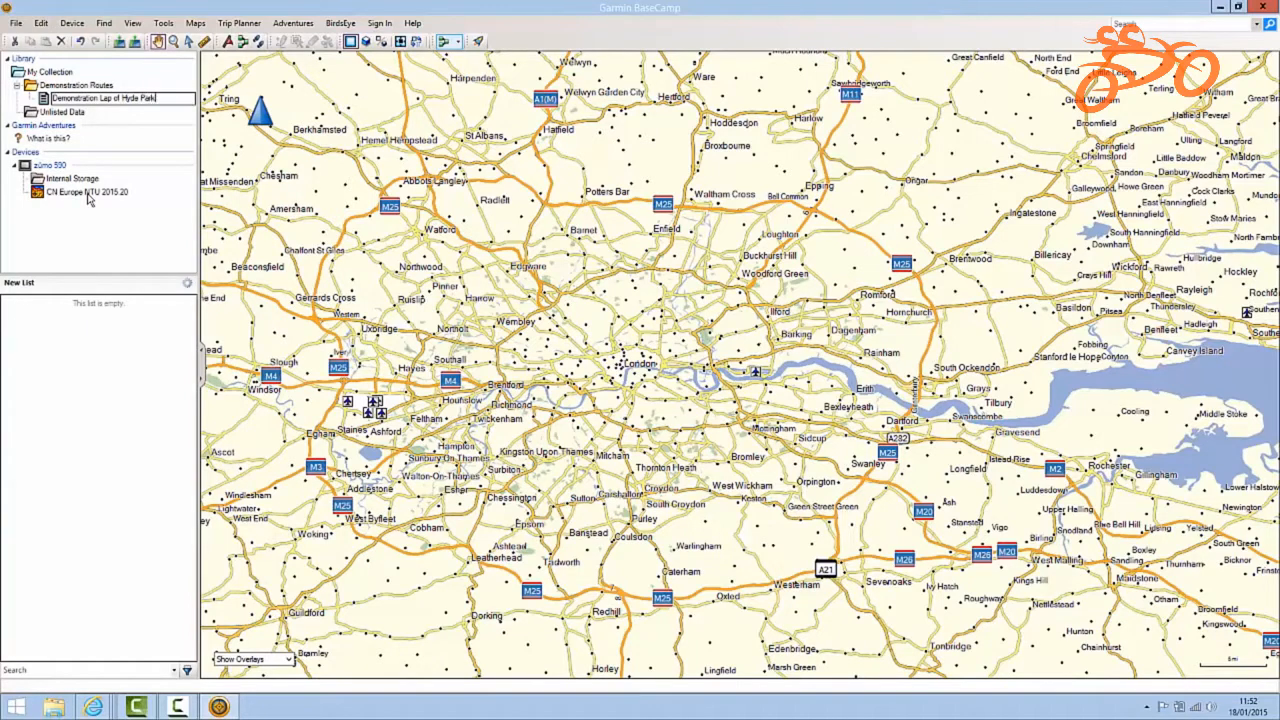
key("Return")
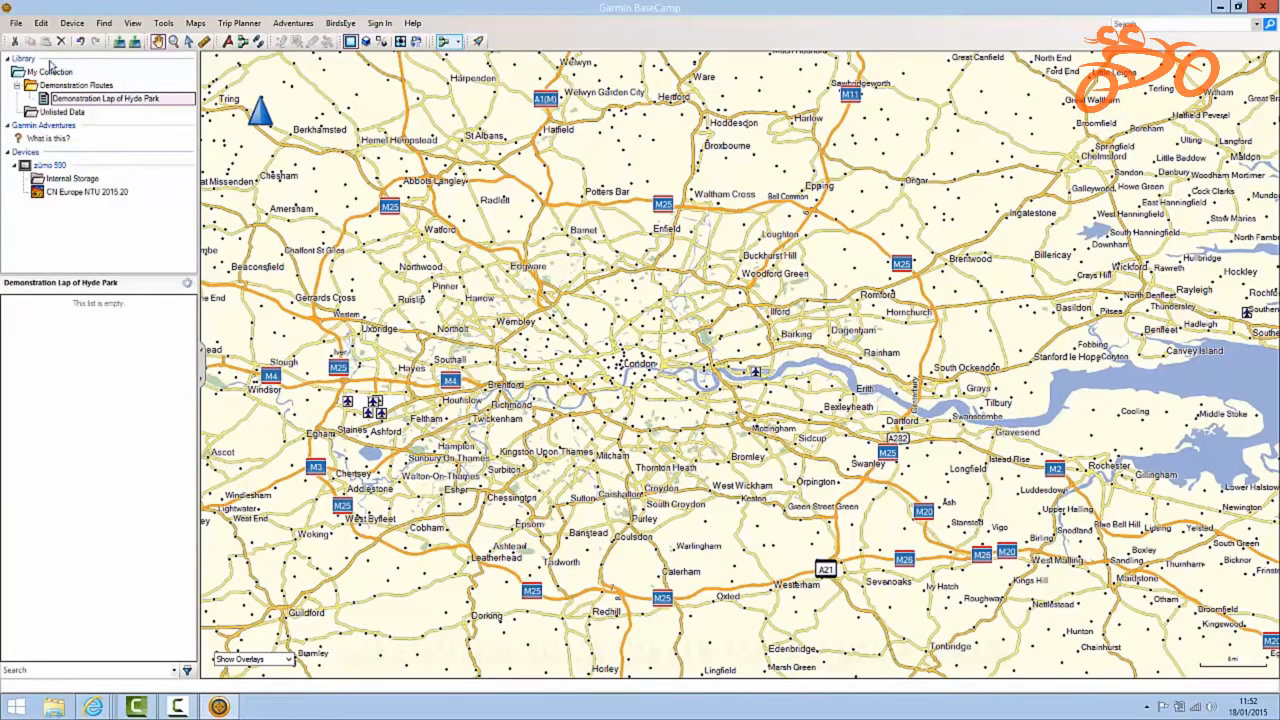
Import Lap of Hyde Park for Garmin Demo.kmz from the Desktop into the "Demonstration Lap of Hyde Park" list.
left_click(17, 23)
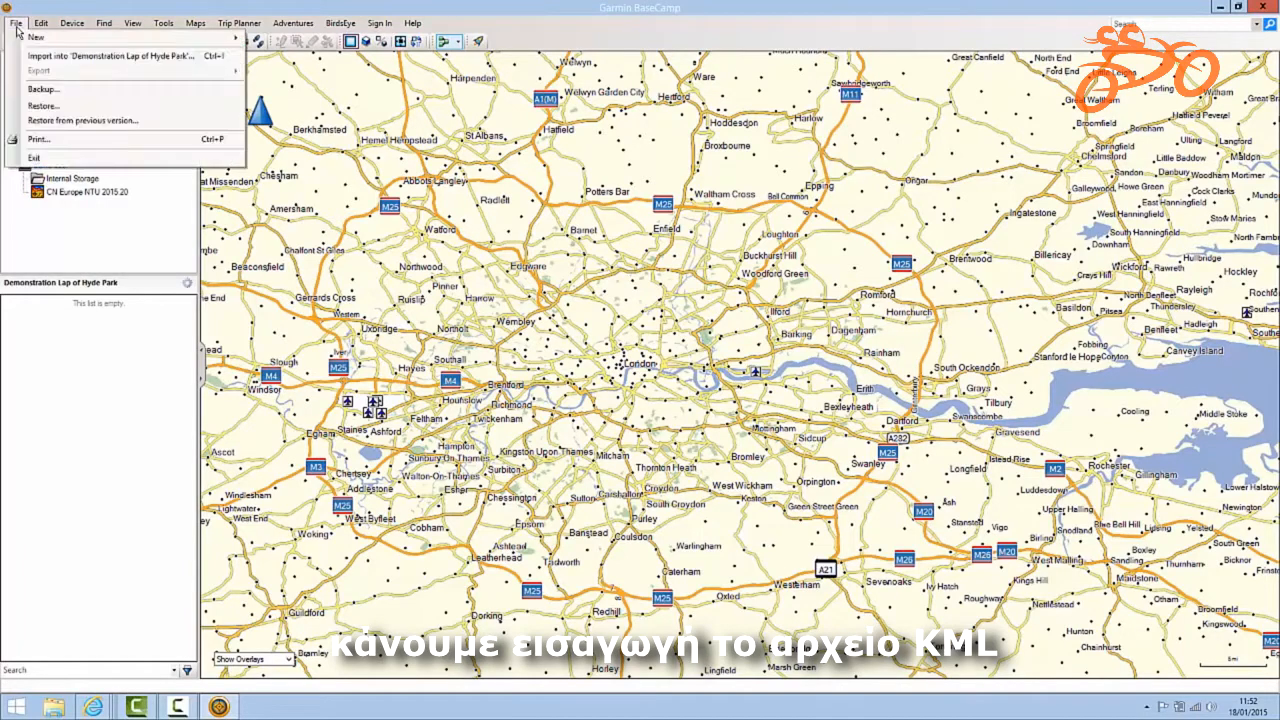
left_click(62, 57)
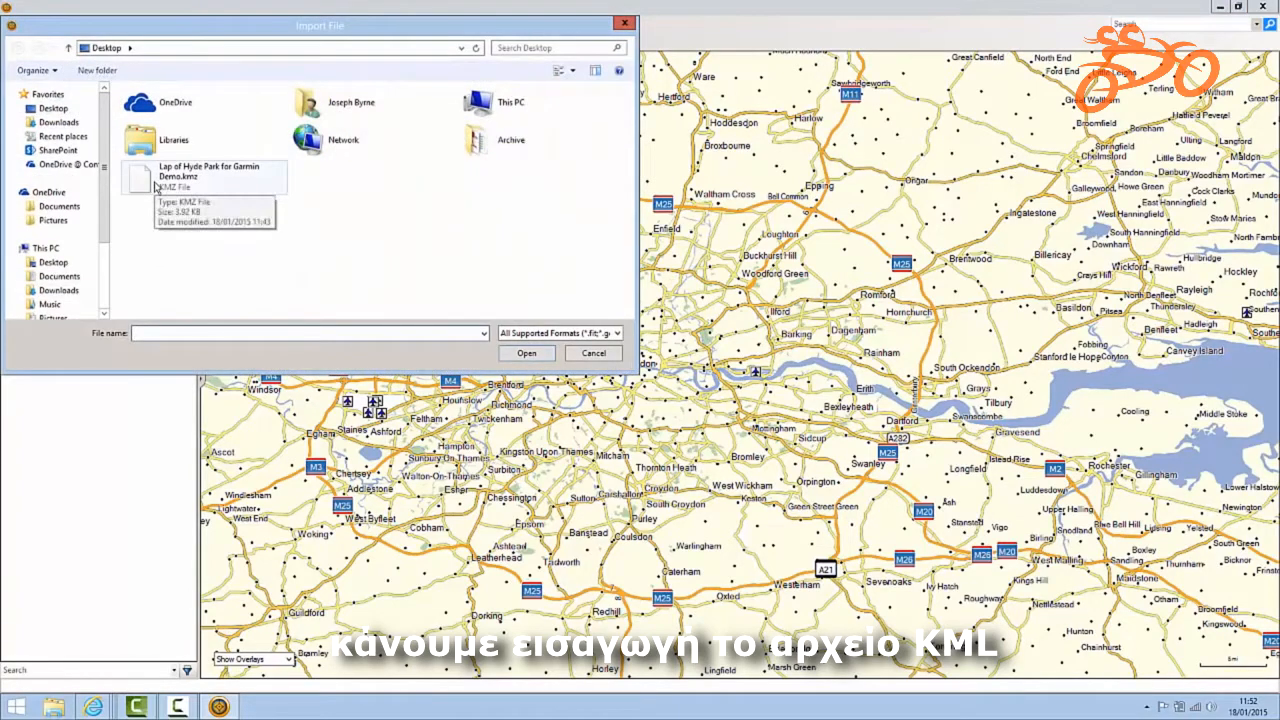
left_click(155, 187)
left_click(526, 353)
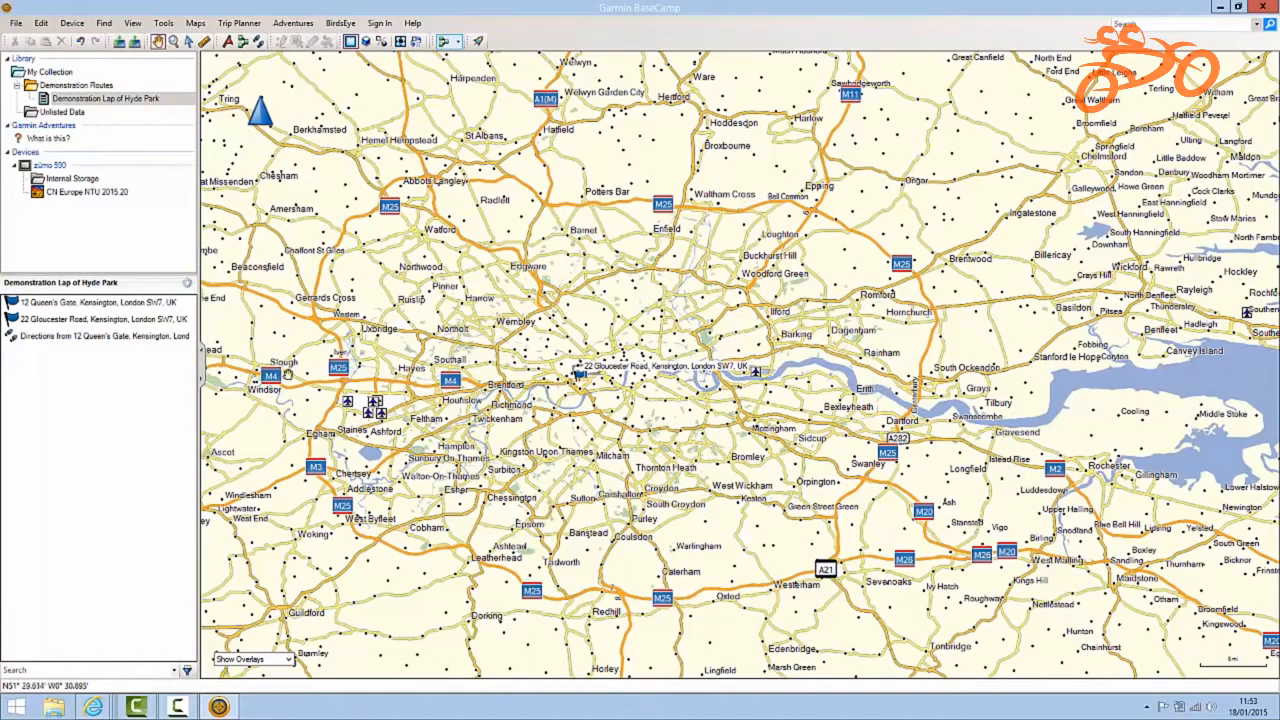
Show the imported directions track on the map.
left_click(76, 340)
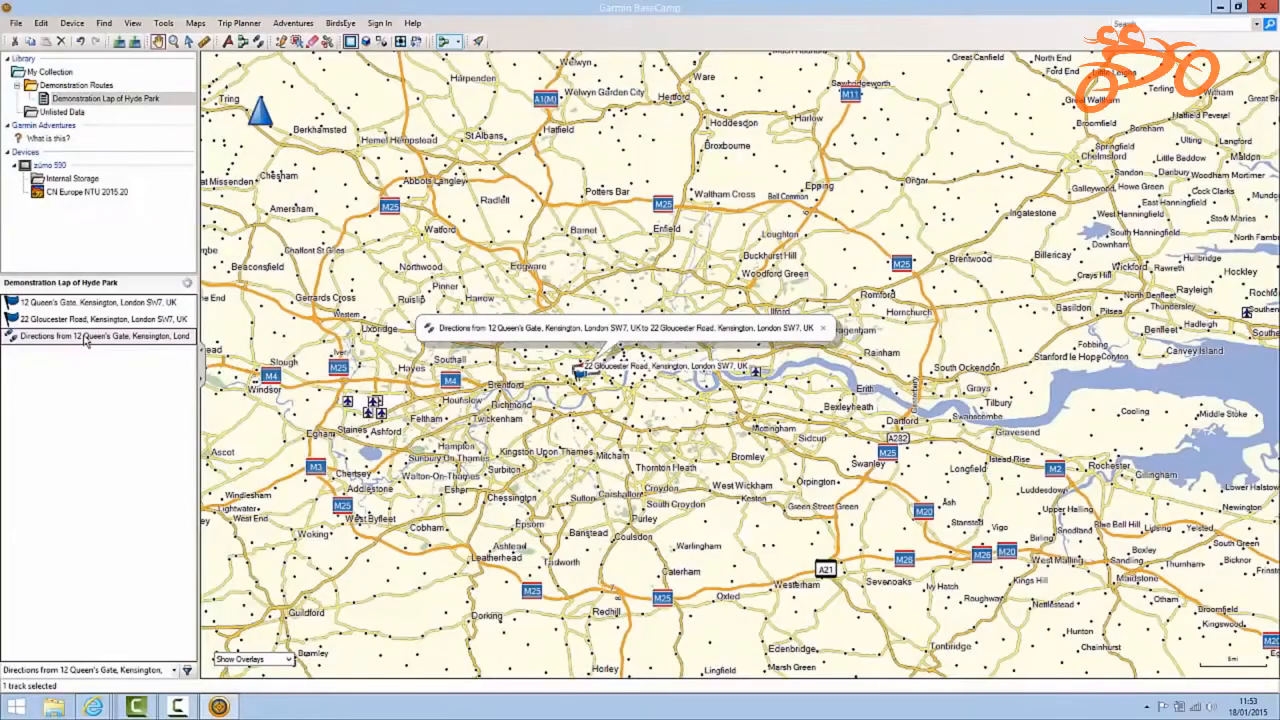
right_click(85, 338)
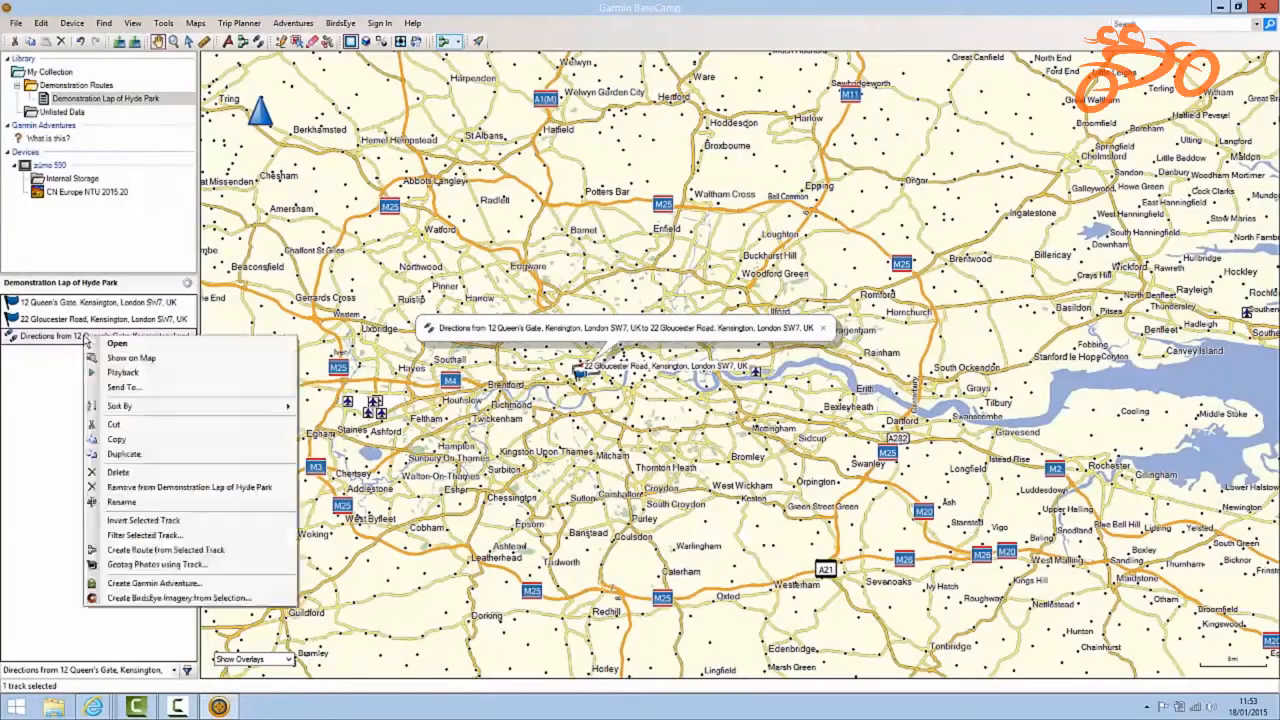
left_click(131, 359)
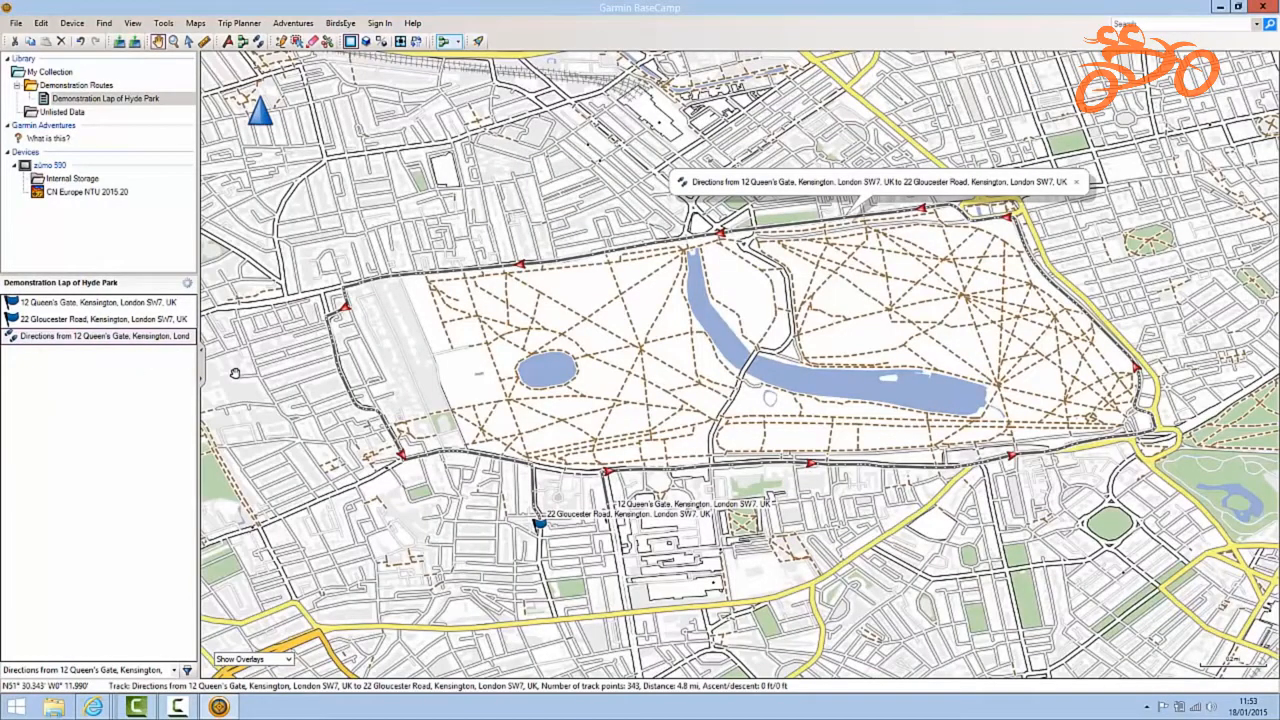
Set the imported directions track's colour to Green in its properties and close them.
double_click(80, 337)
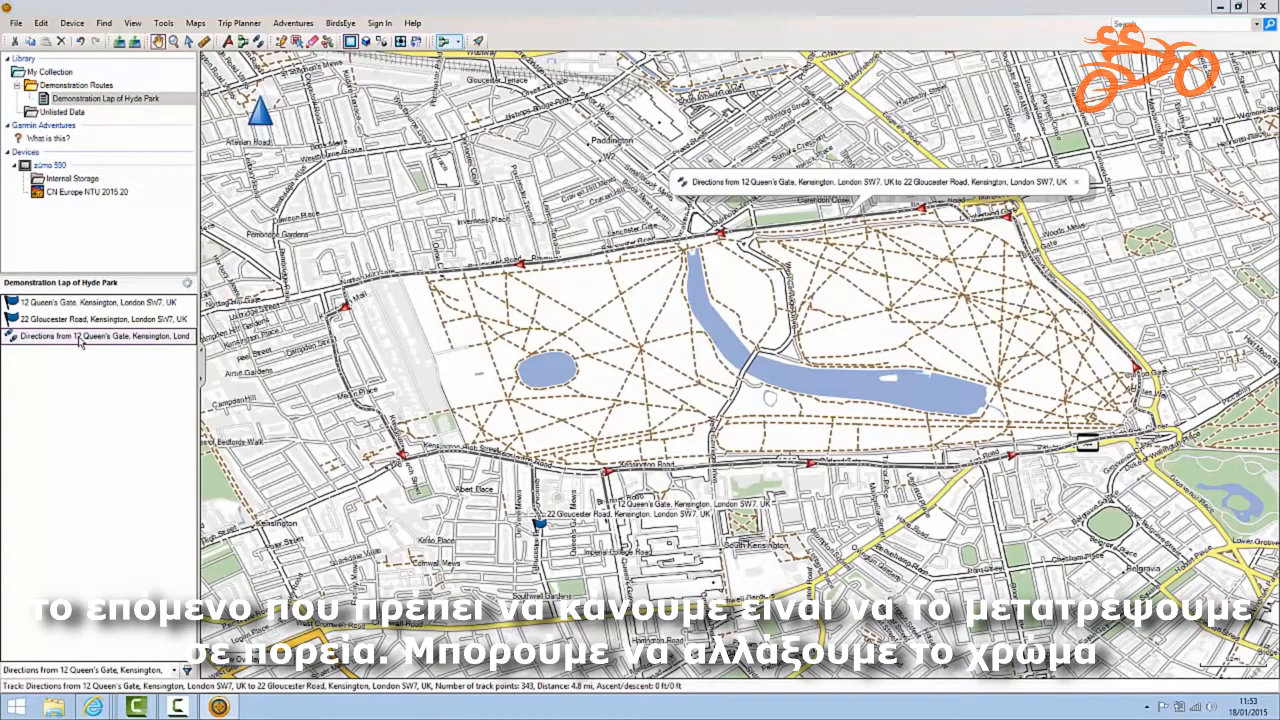
left_click(566, 84)
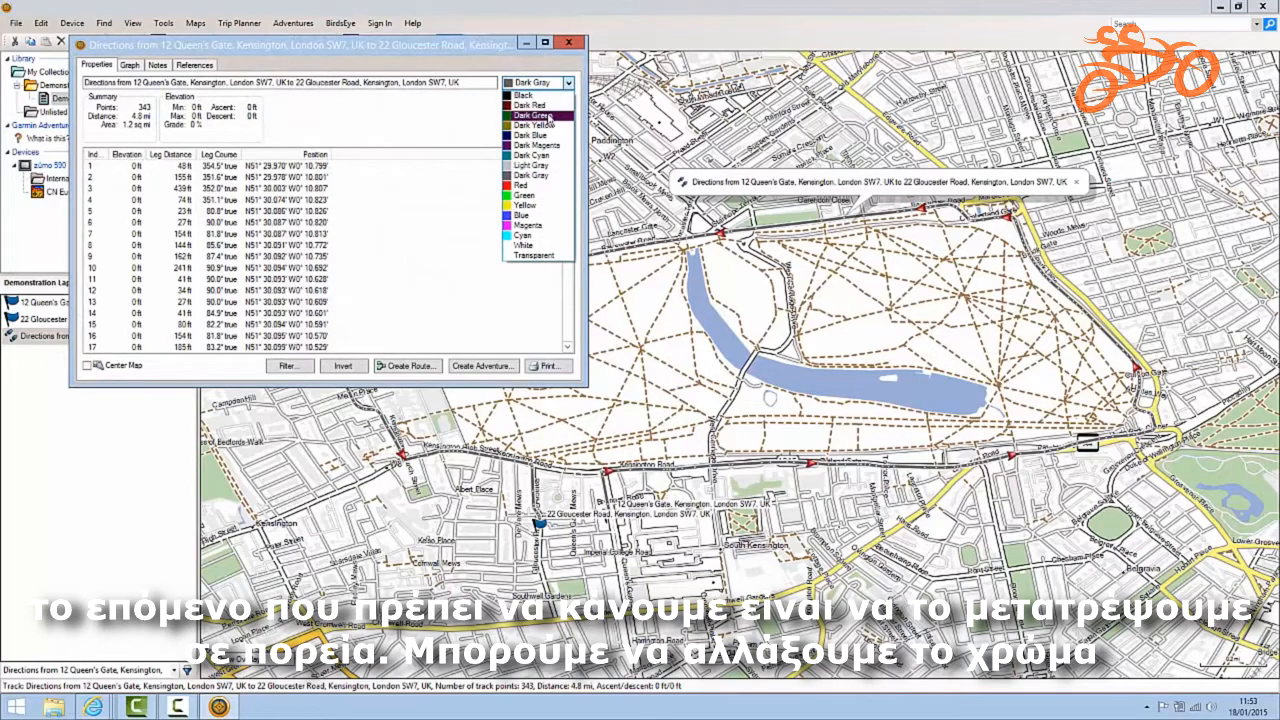
left_click(541, 196)
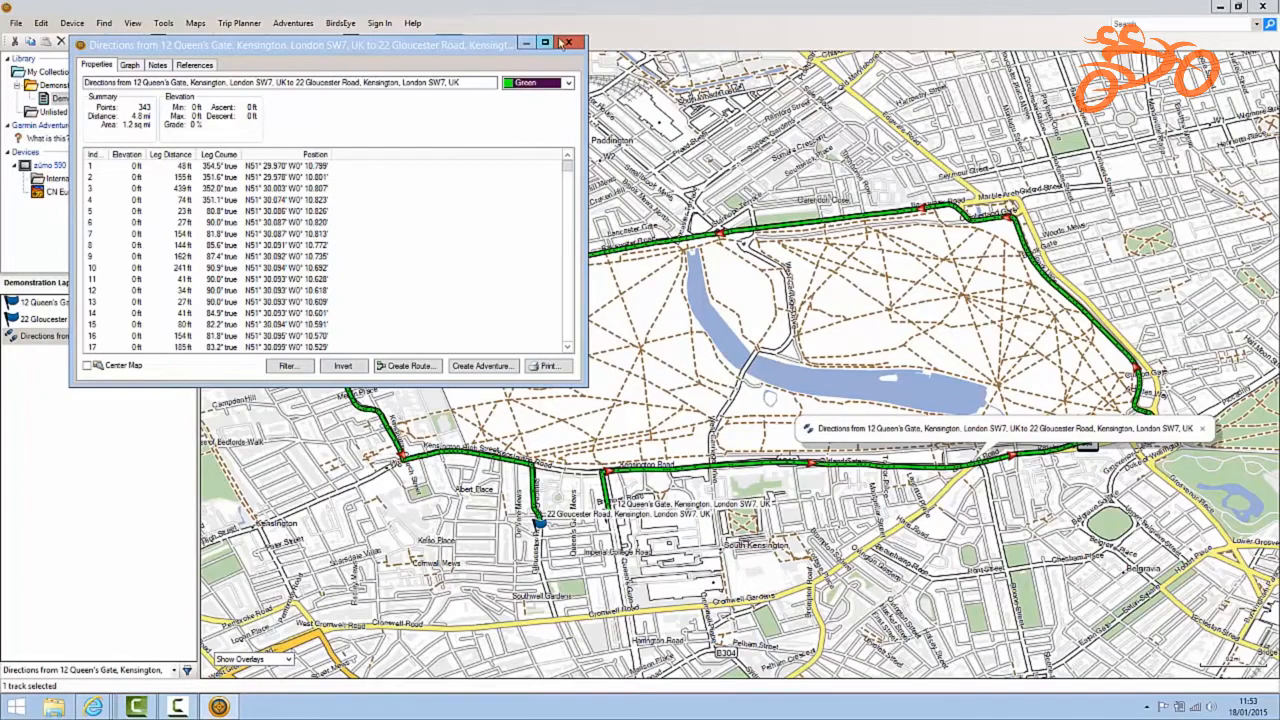
left_click(568, 42)
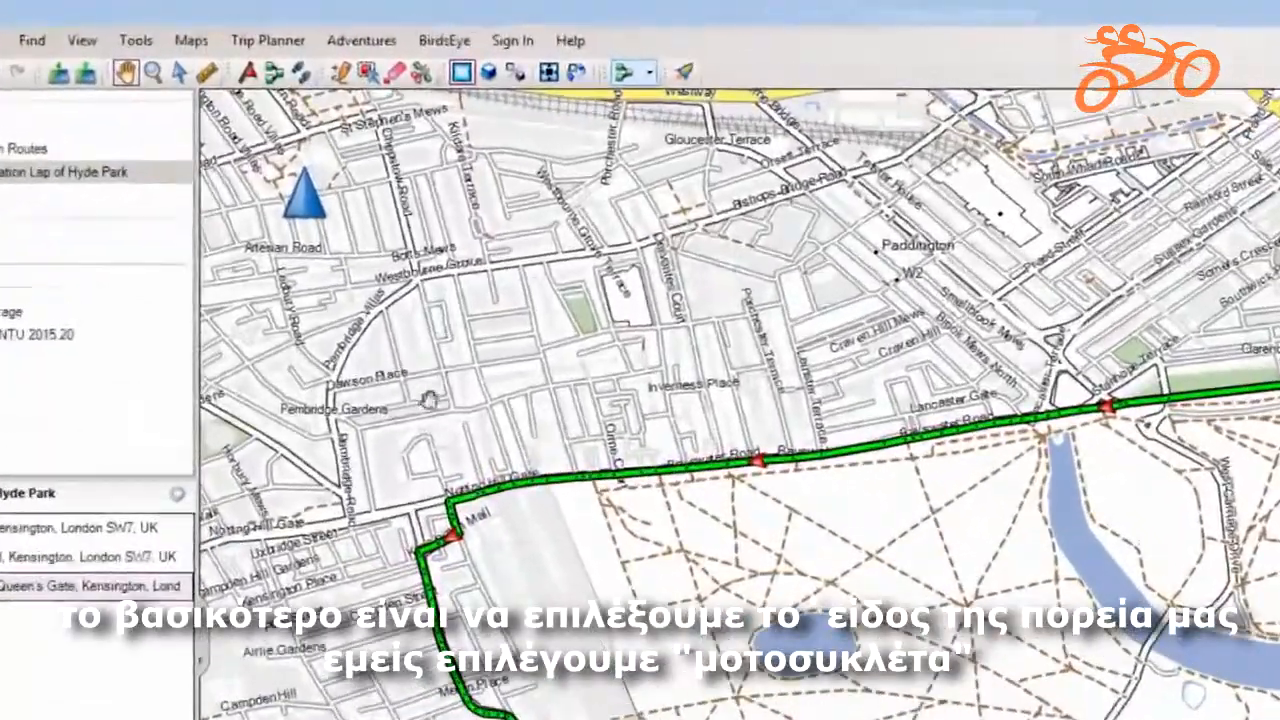
Set the activity profile to Motorcycling and create a route from the imported directions track.
left_click(651, 73)
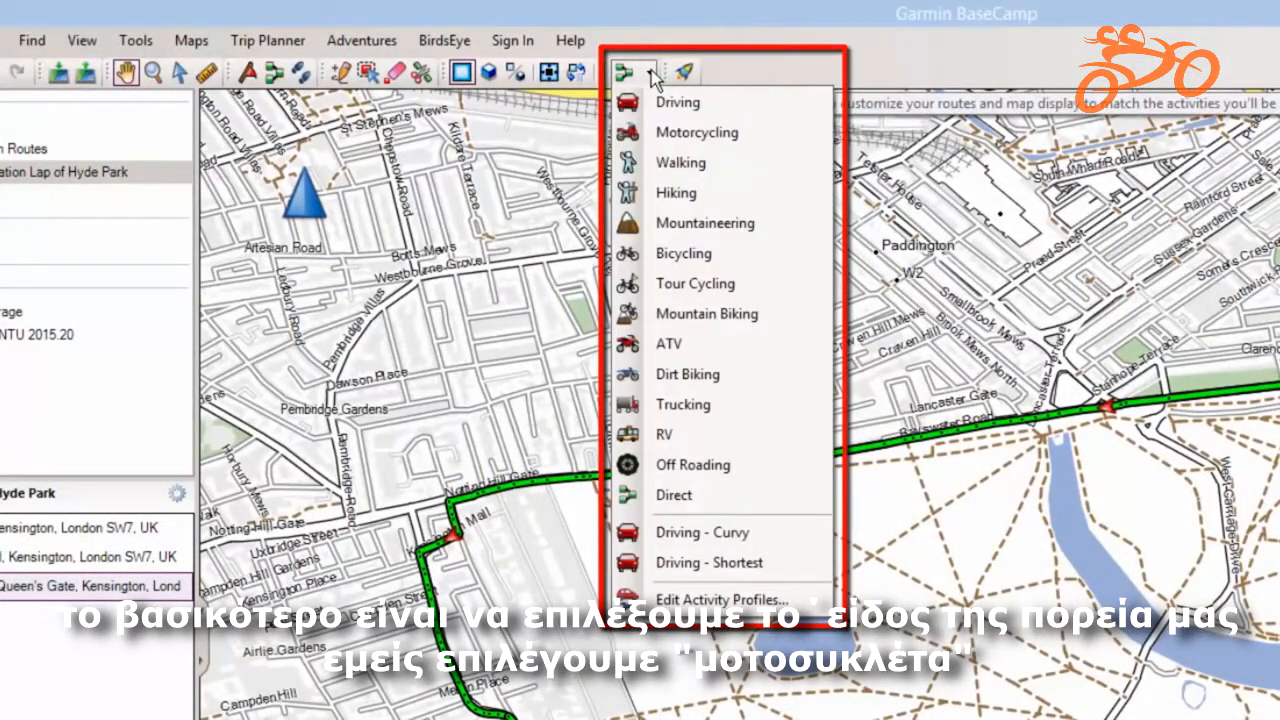
left_click(758, 131)
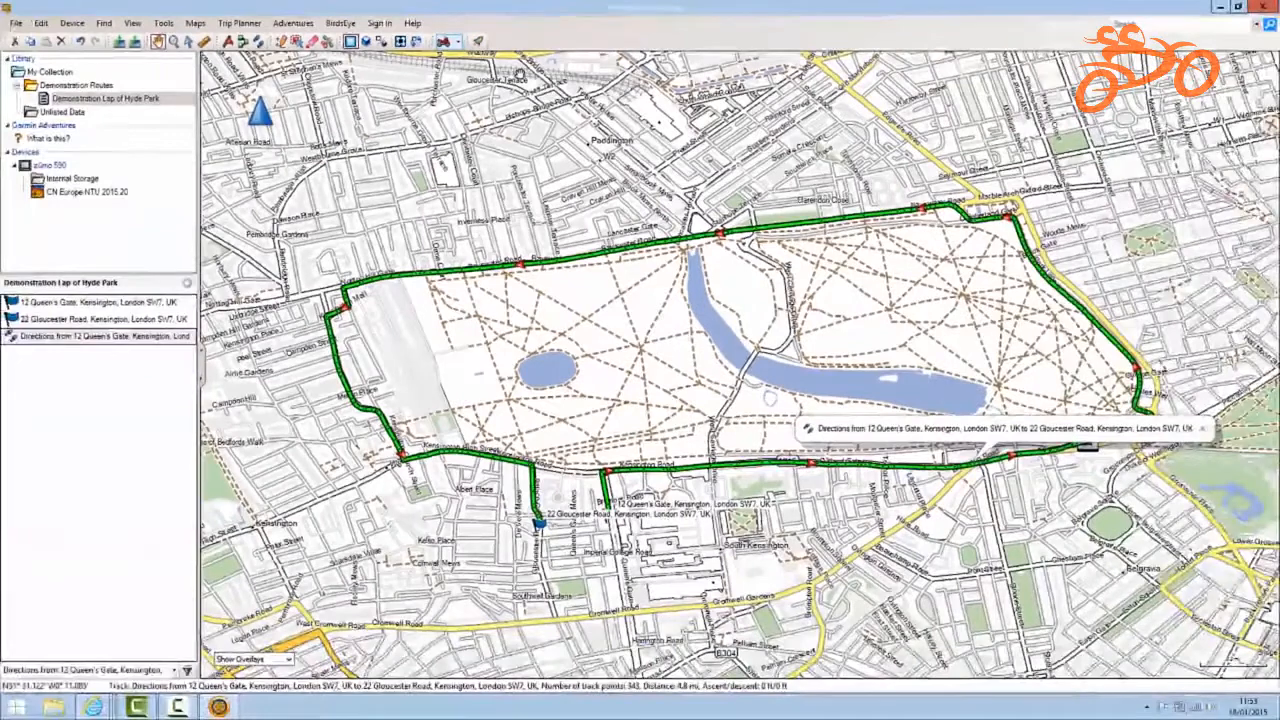
double_click(101, 338)
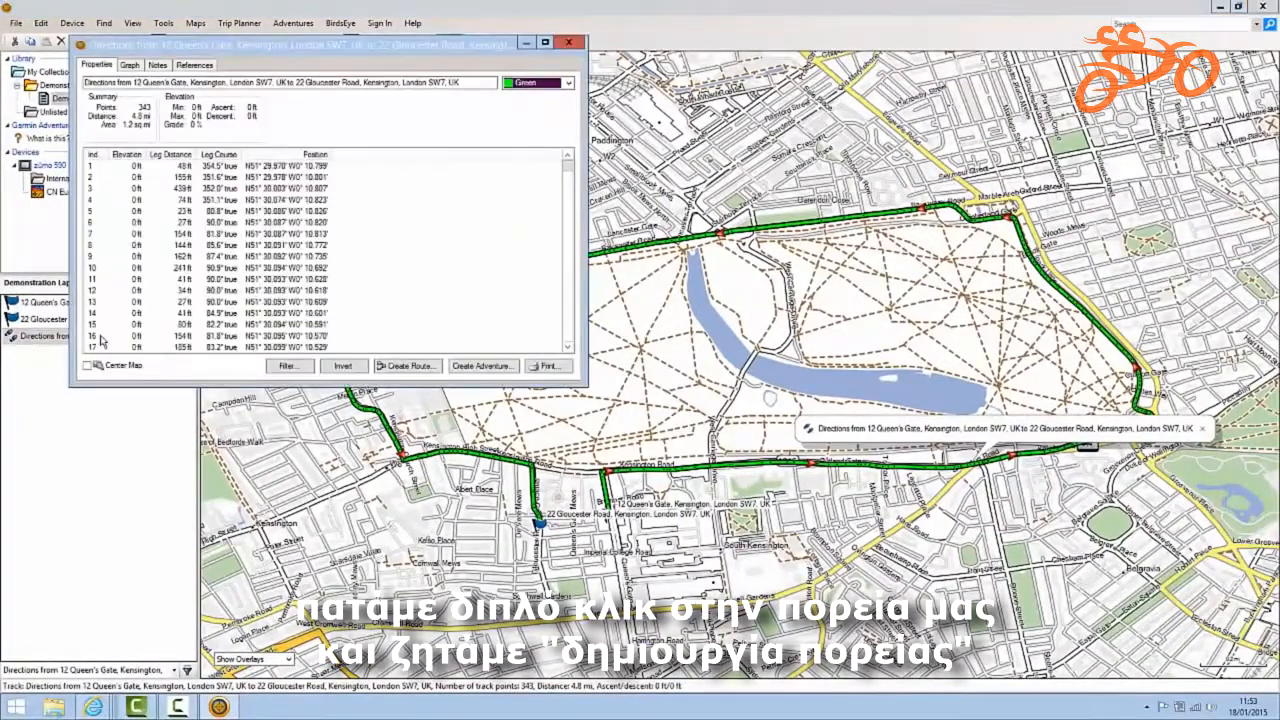
left_click(408, 366)
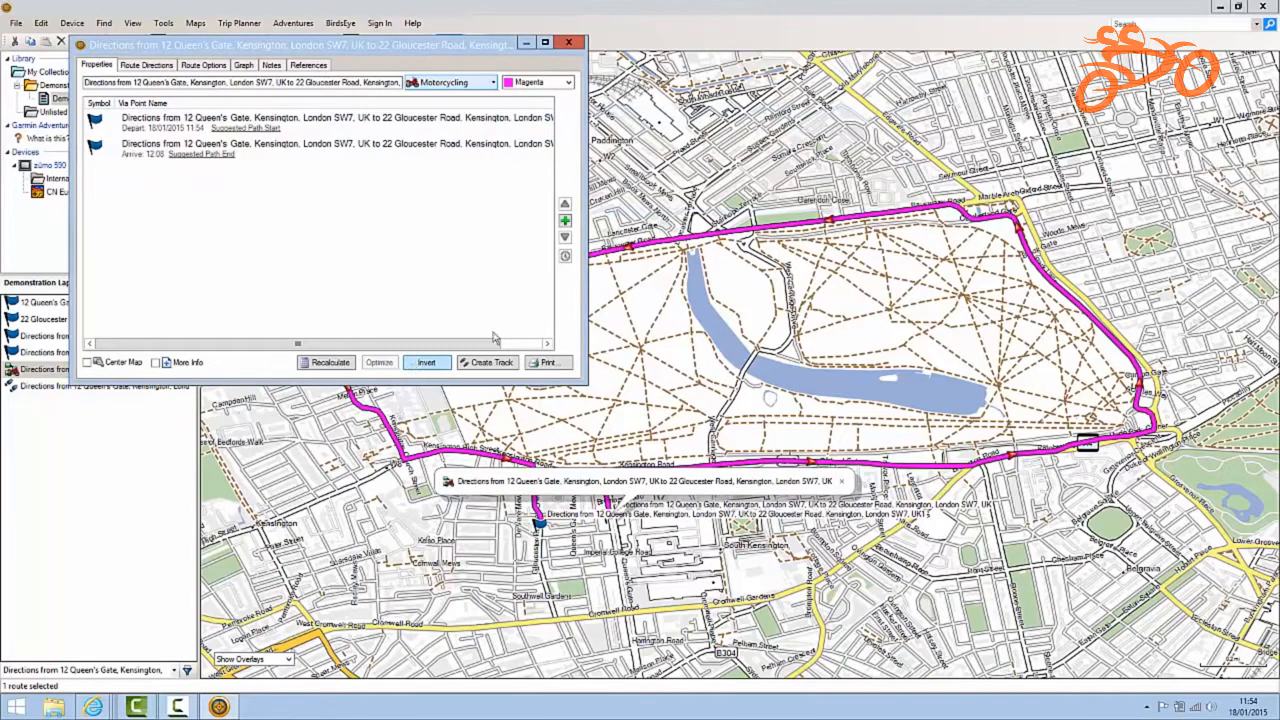
Set the new motorcycling route's colour to Red and close its properties.
left_click(543, 86)
left_click(537, 192)
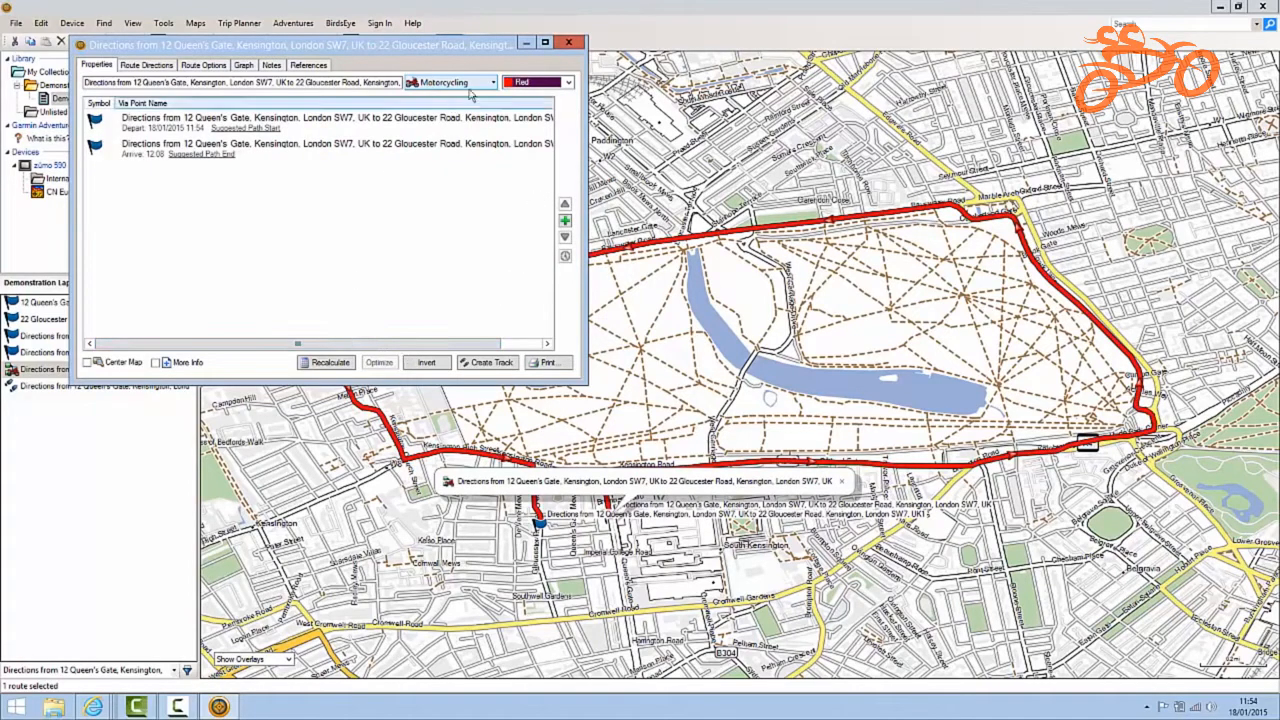
left_click(568, 43)
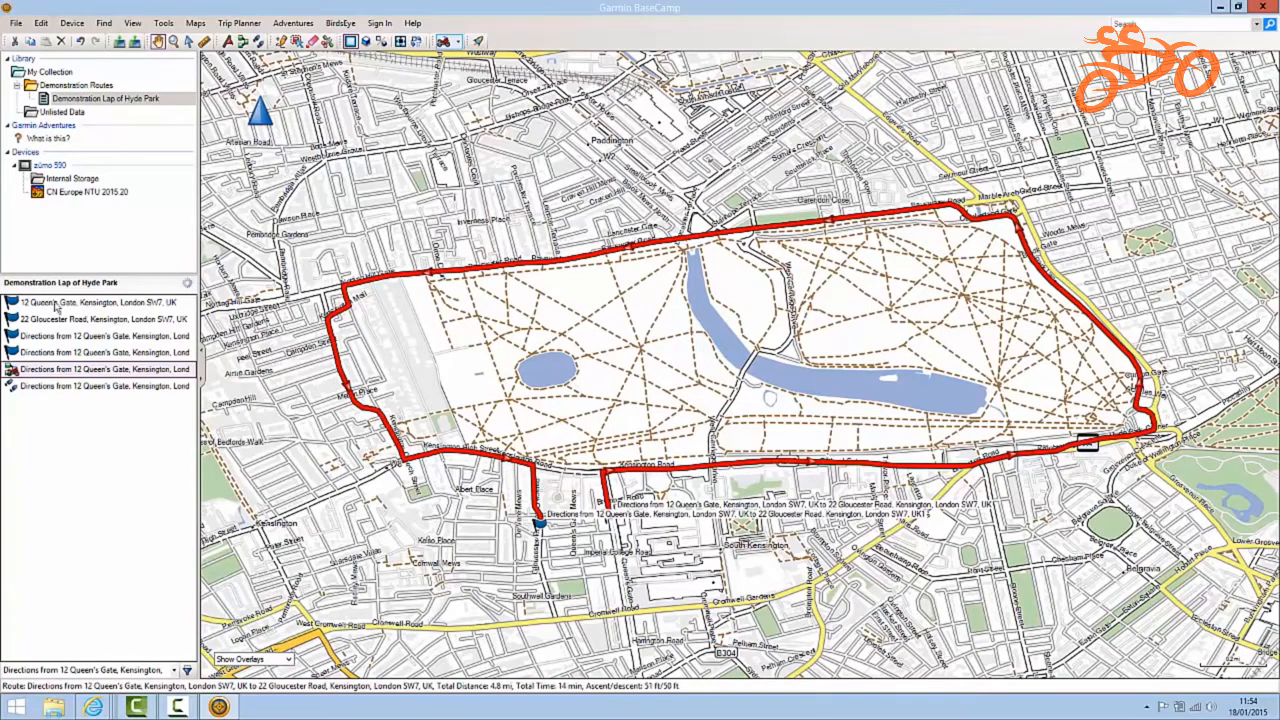
Rename the new motorcycling route as "Demonstration Lap of Hyde Park".
right_click(85, 373)
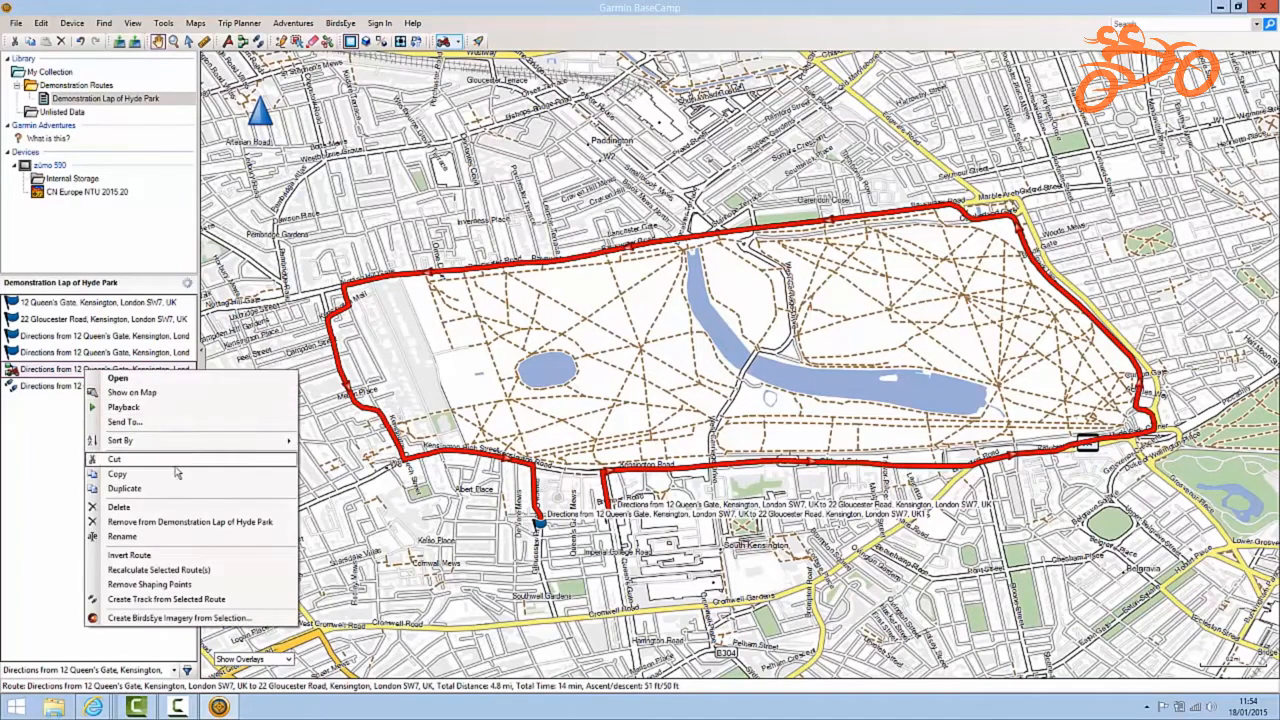
left_click(195, 535)
type("Demonstration Lap of Hyde Par")
type("k")
left_click(38, 370)
type("nstration")
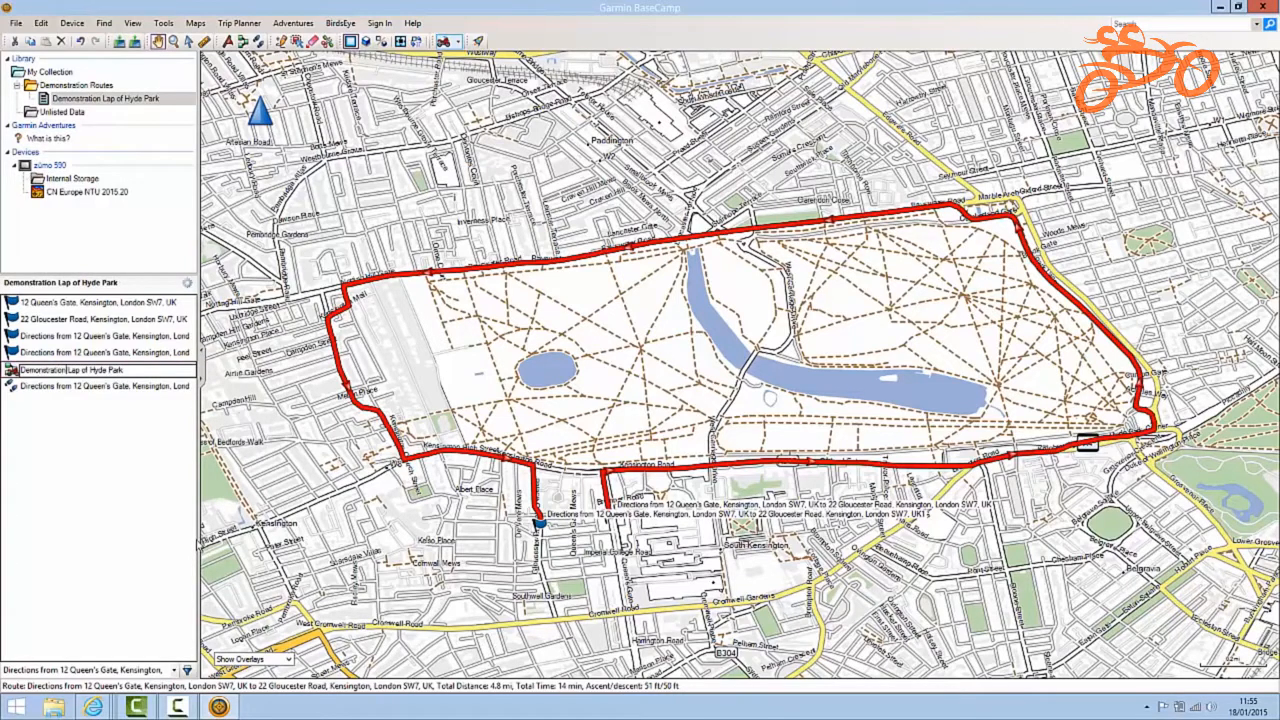
key("Return")
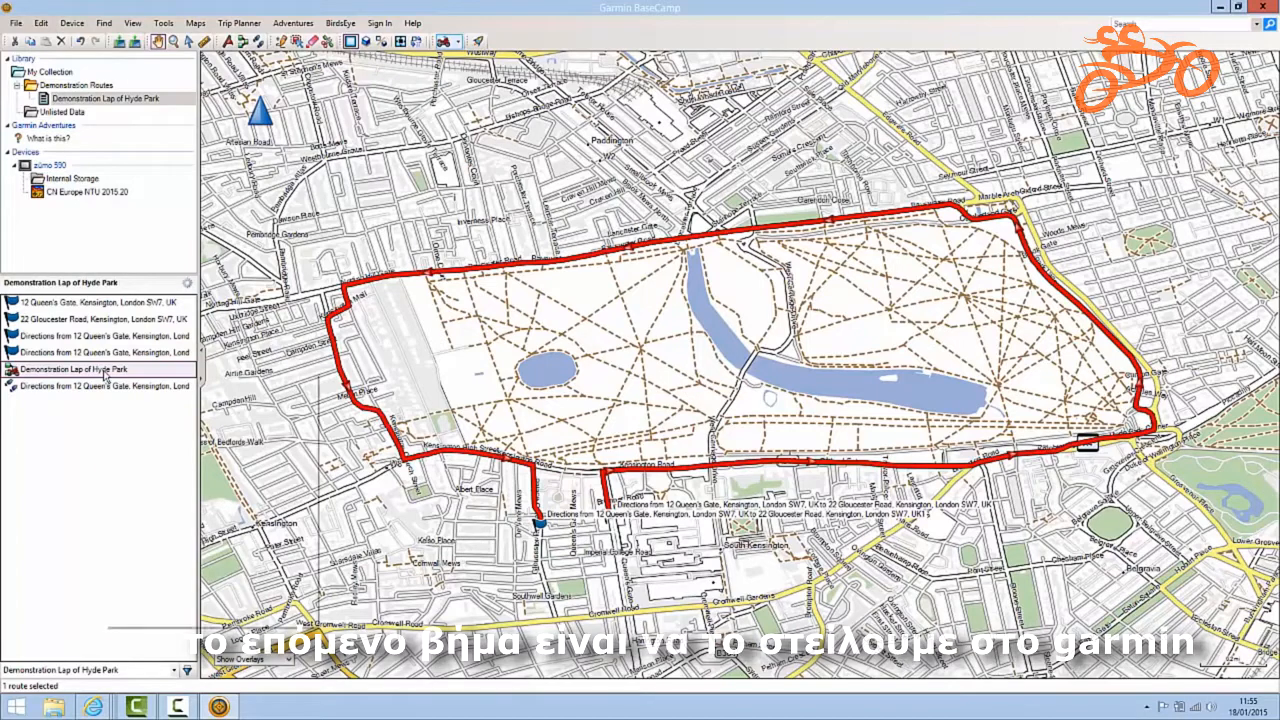
Send the "Demonstration Lap of Hyde Park" route to the connected zūmo 590 device.
right_click(105, 374)
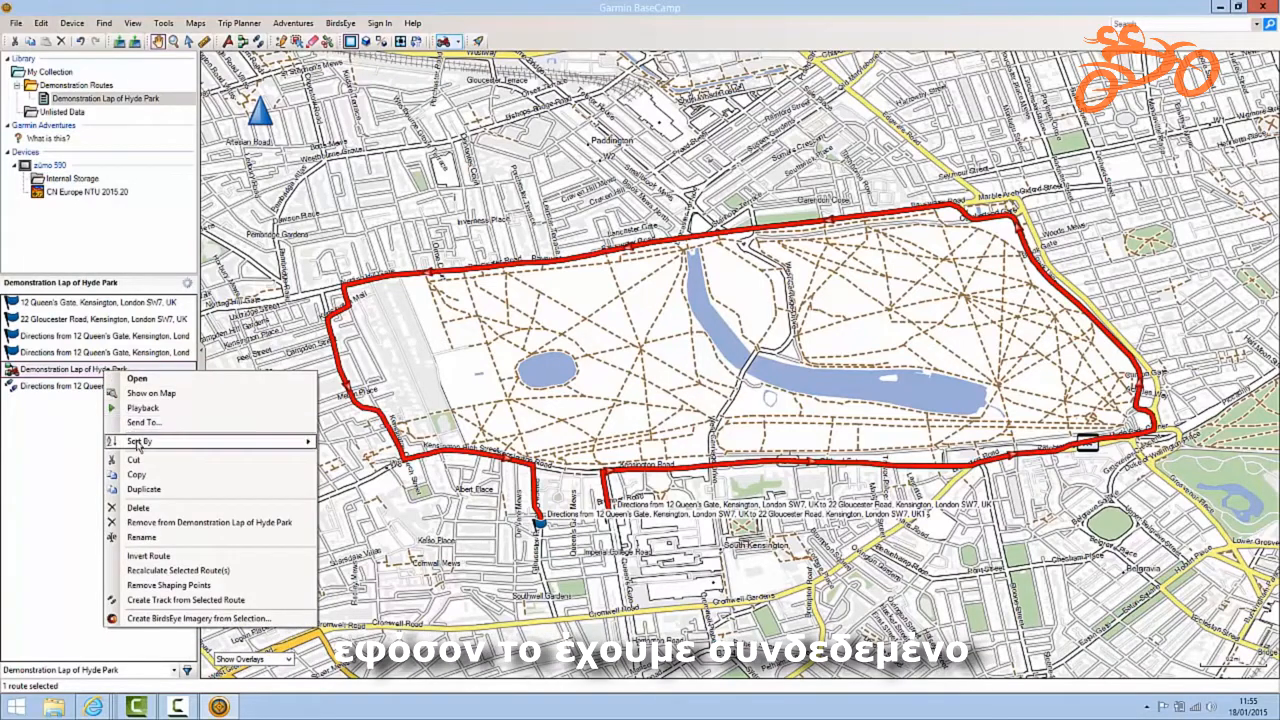
left_click(200, 426)
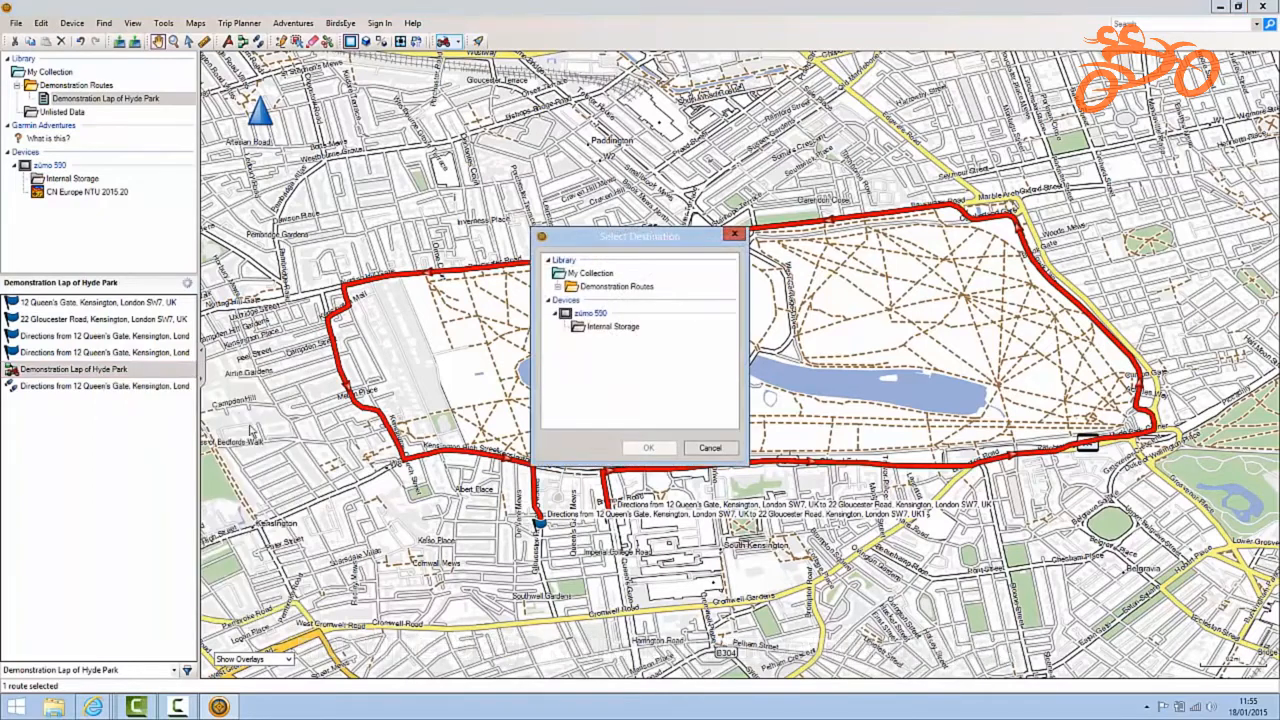
left_click(591, 314)
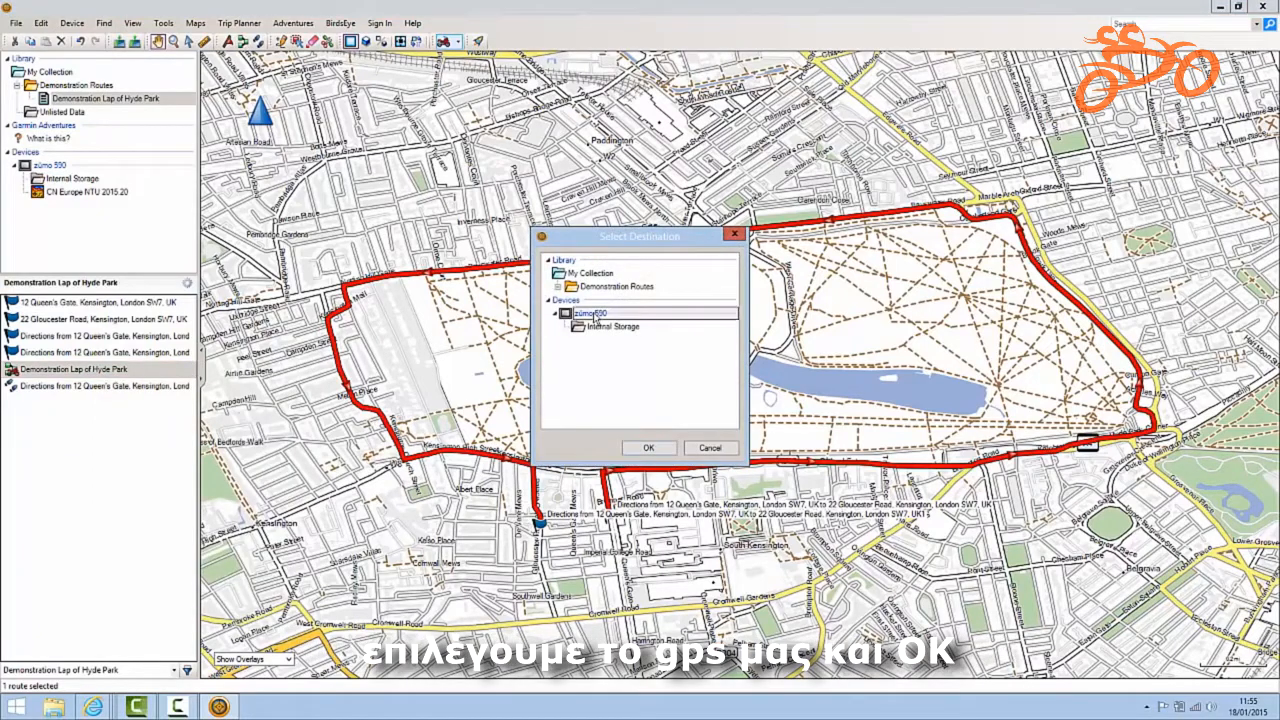
left_click(648, 449)
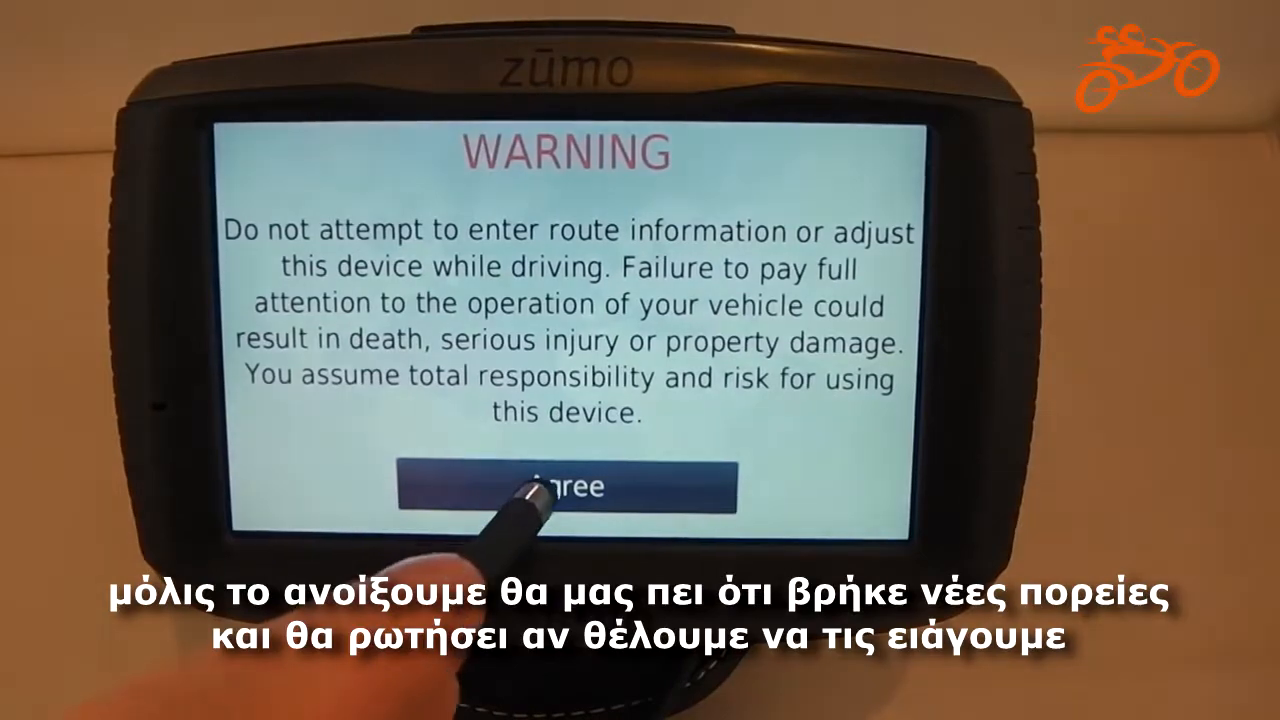
Accept the device's driving warning and import the "Demonstration Lap of Hyde Park" route into the trip planner.
left_click(530, 488)
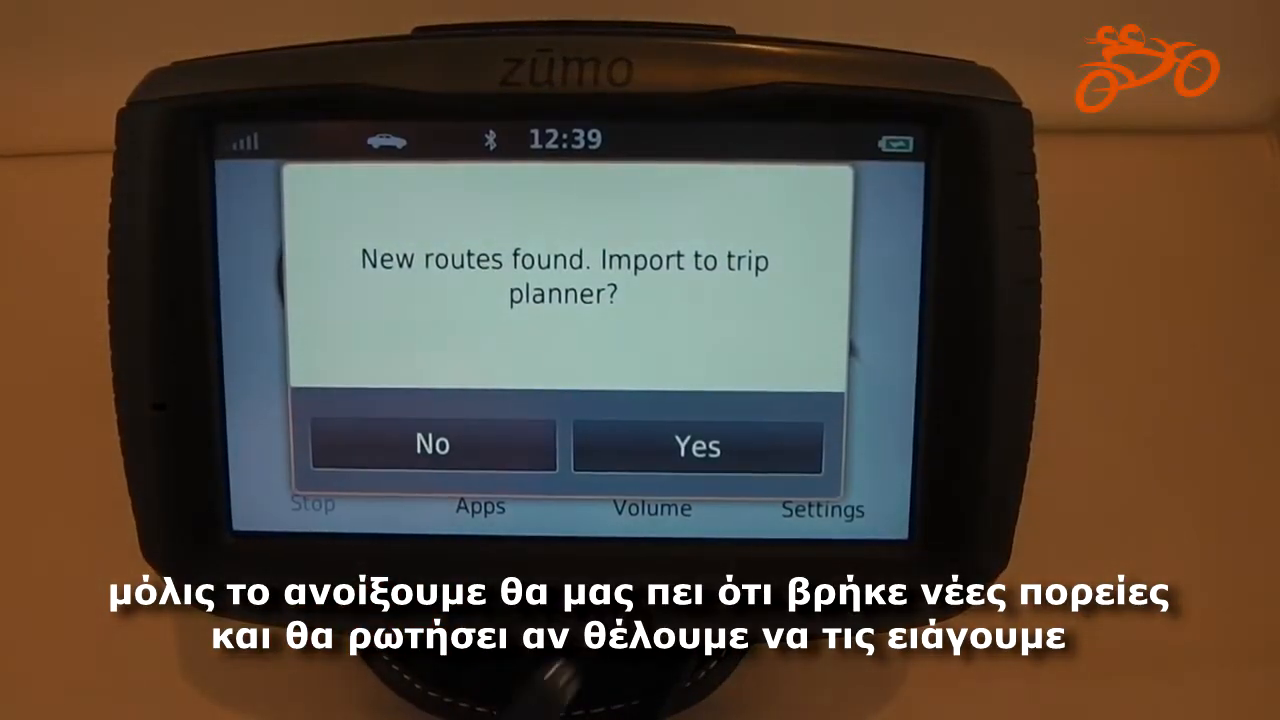
left_click(600, 447)
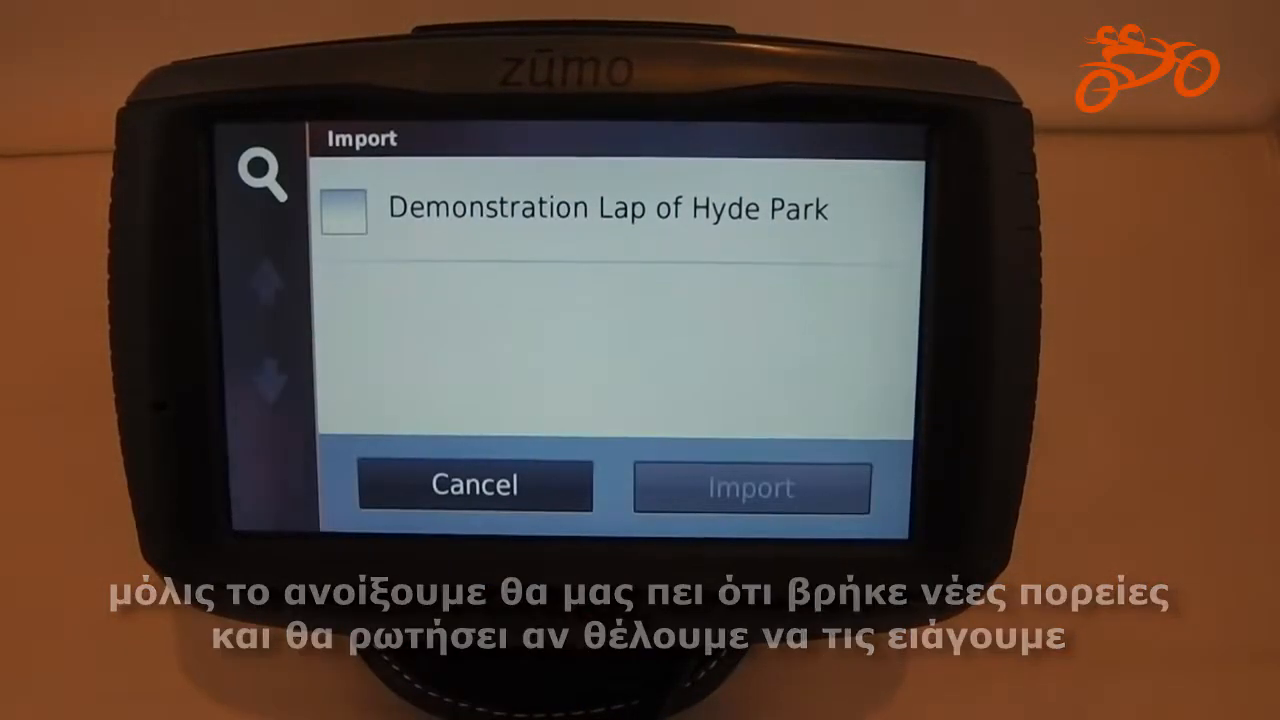
left_click(343, 211)
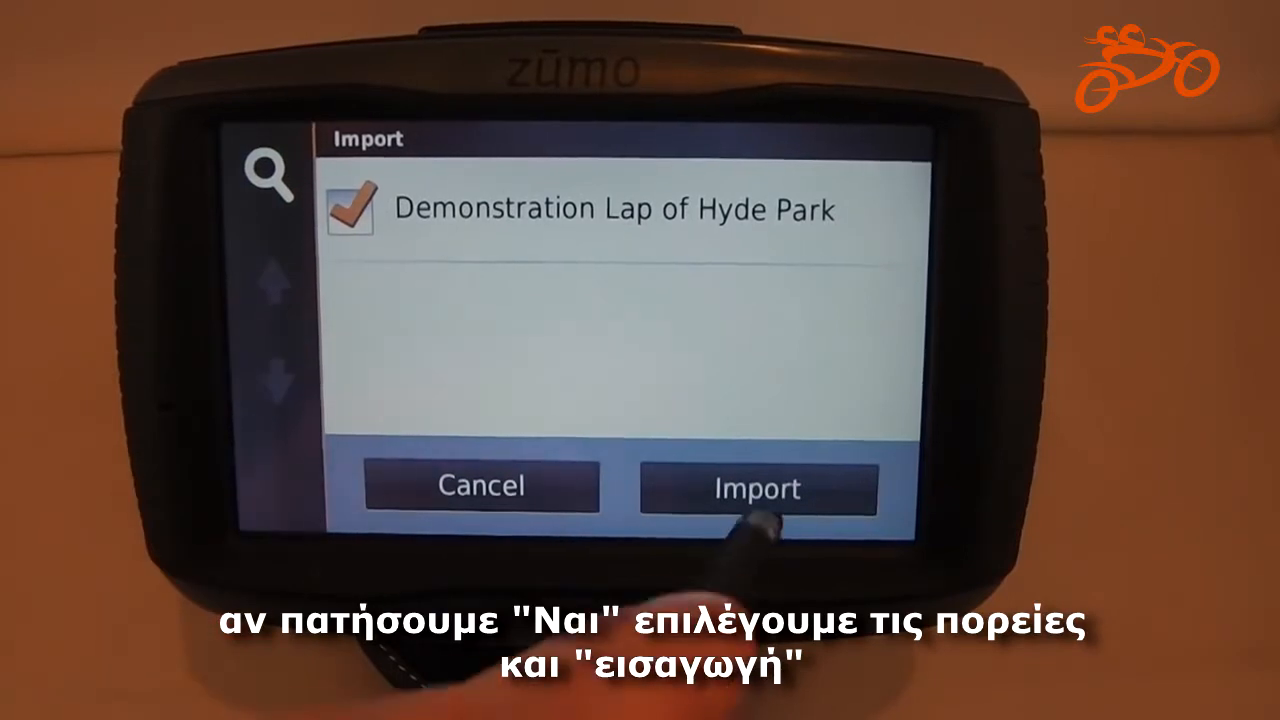
left_click(752, 500)
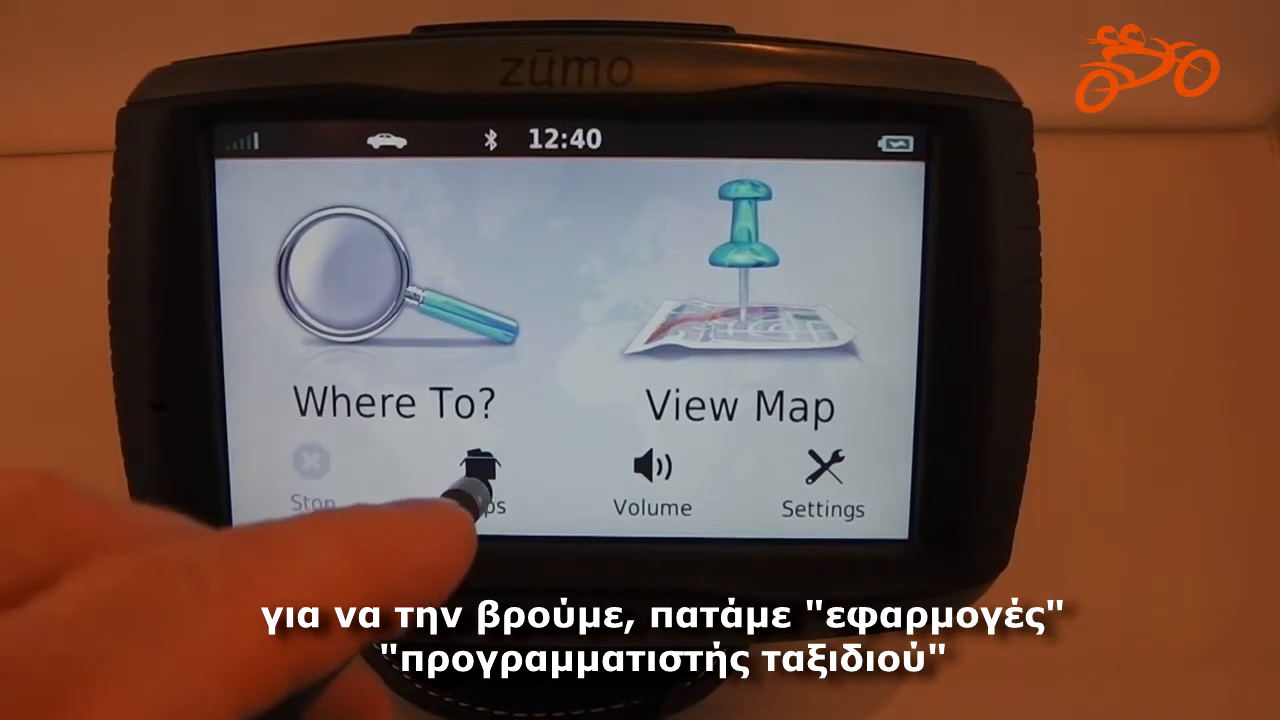
Open the imported "Demonstration Lap of Hyde Park" trip from the unscheduled trips in Trip Planner.
left_click(481, 482)
left_click(410, 250)
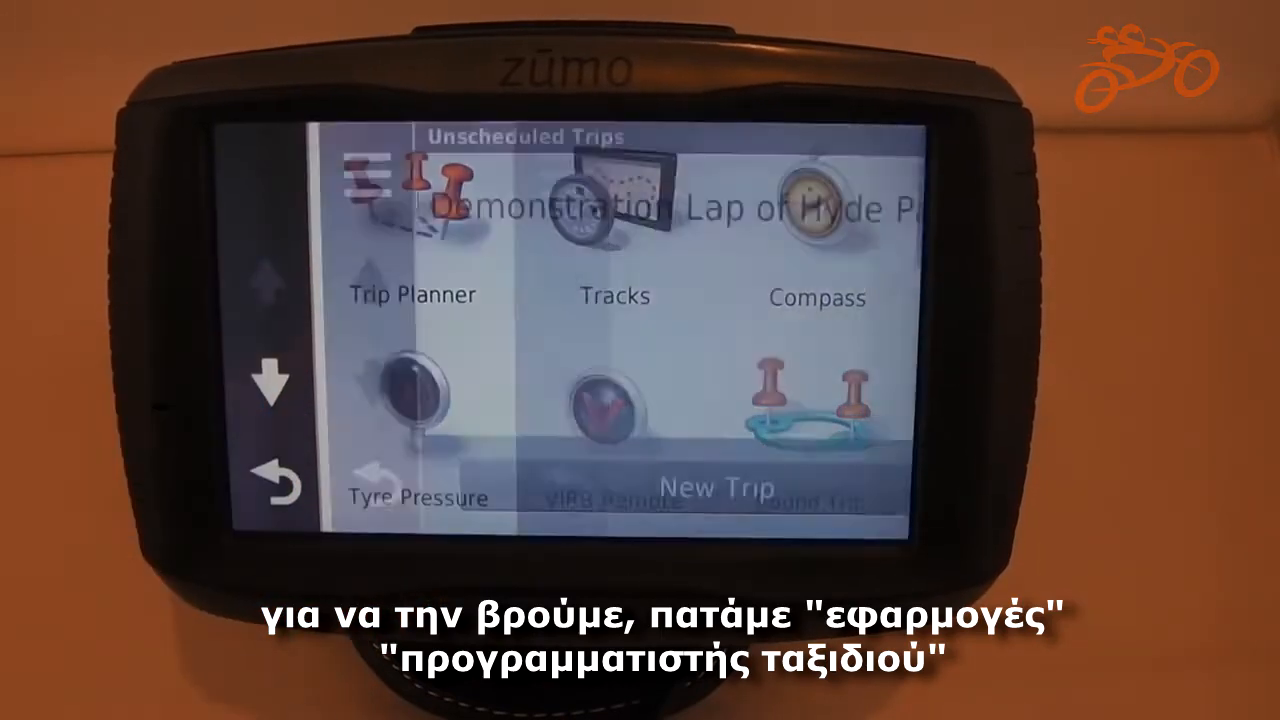
left_click(405, 222)
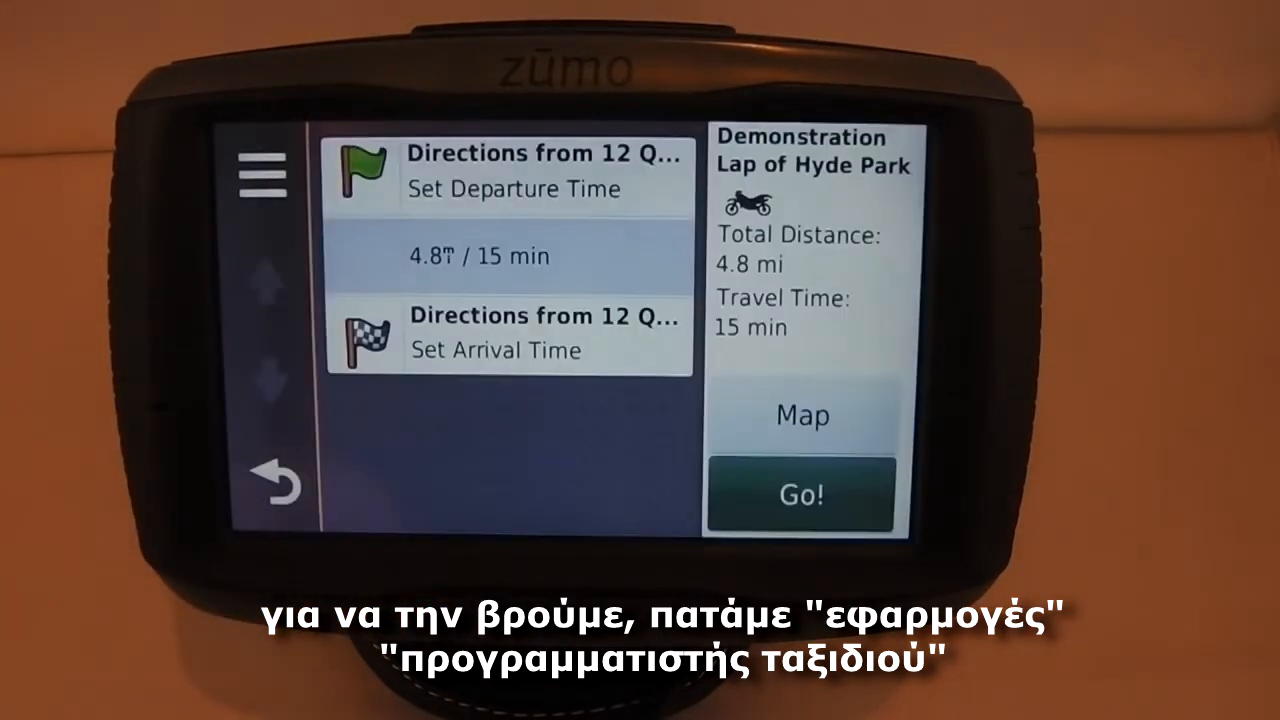